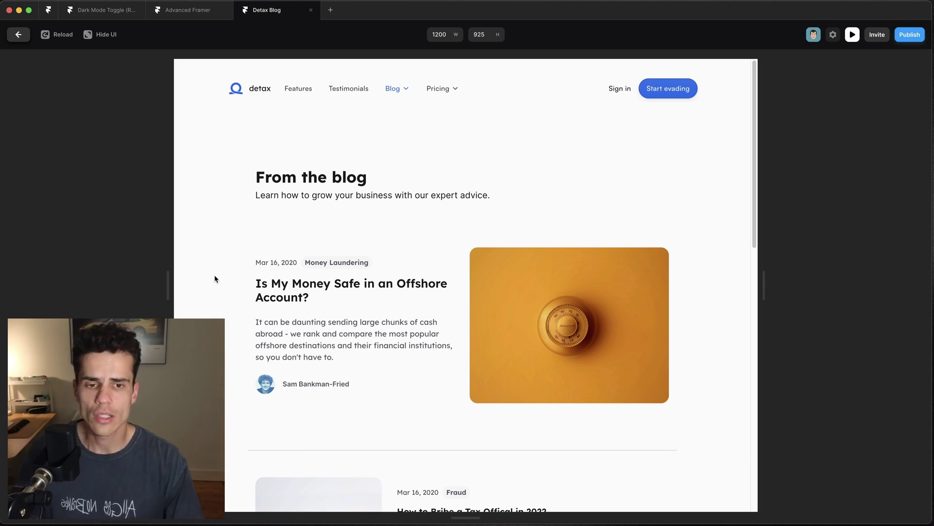
- In the blog preview, open the first post and follow its author name to the author page
scroll(215, 278, down, 4)
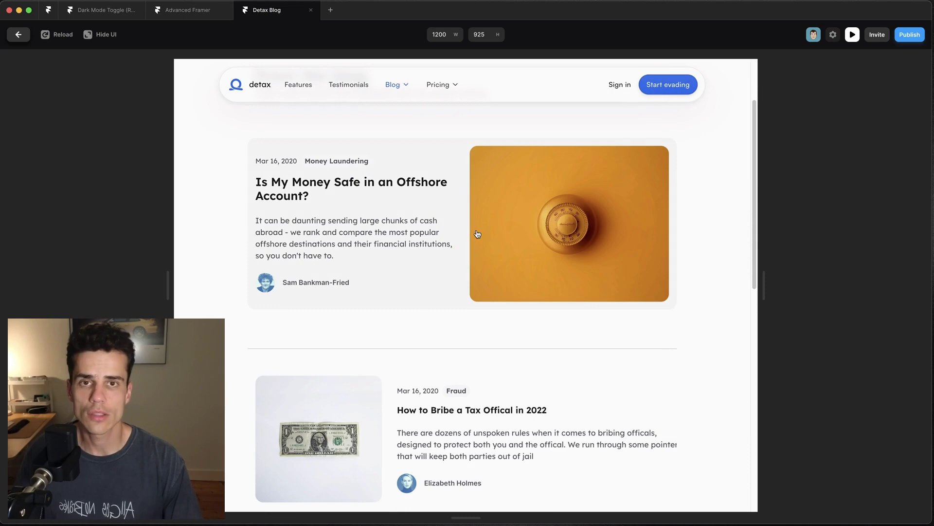
click(310, 229)
scroll(245, 246, down, 4)
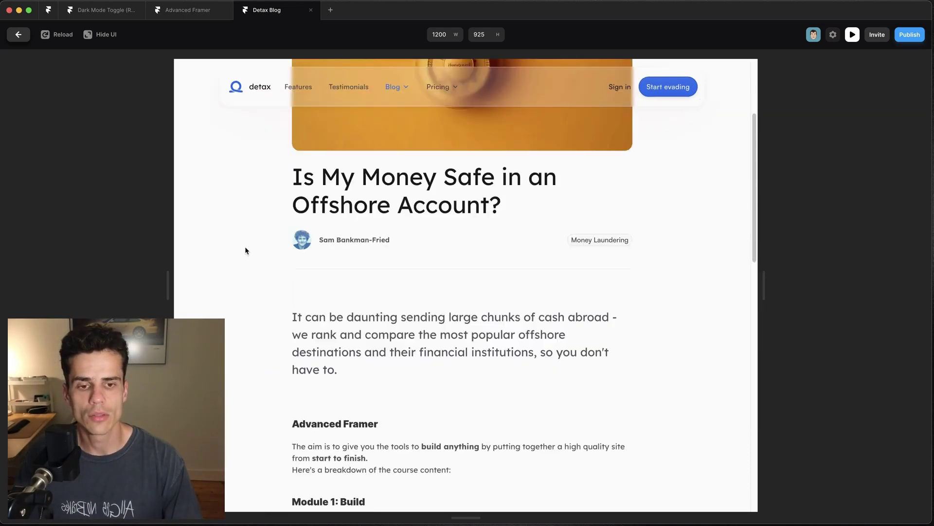
click(384, 239)
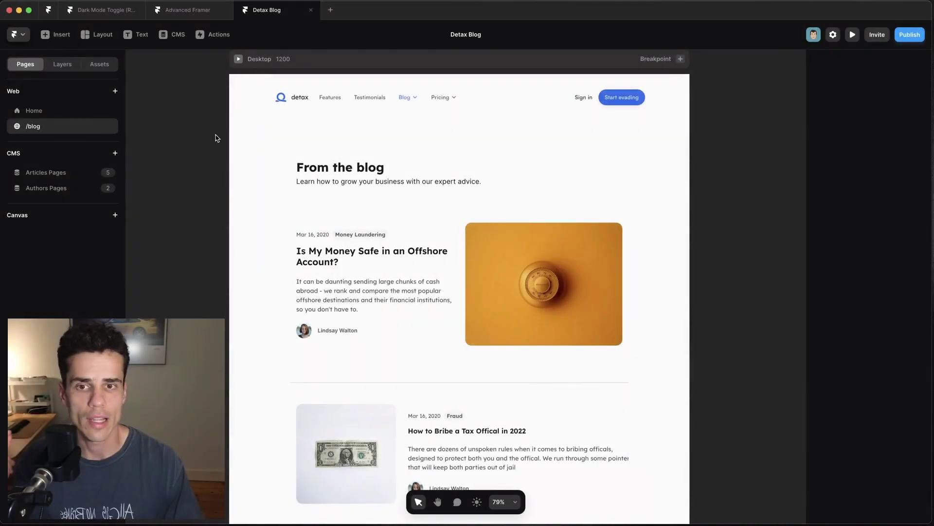
- Inspect the featured blog post card and the settings of both collection lists on /blog
click(352, 312)
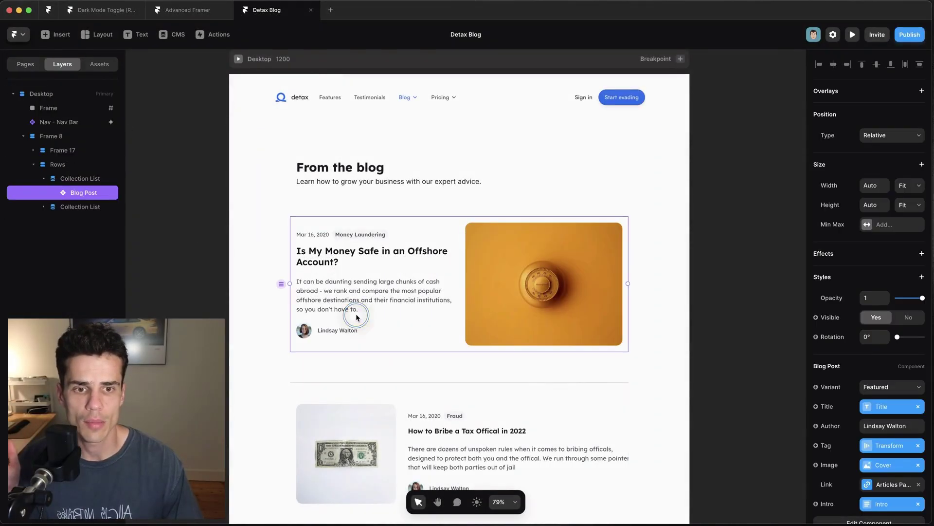
click(78, 180)
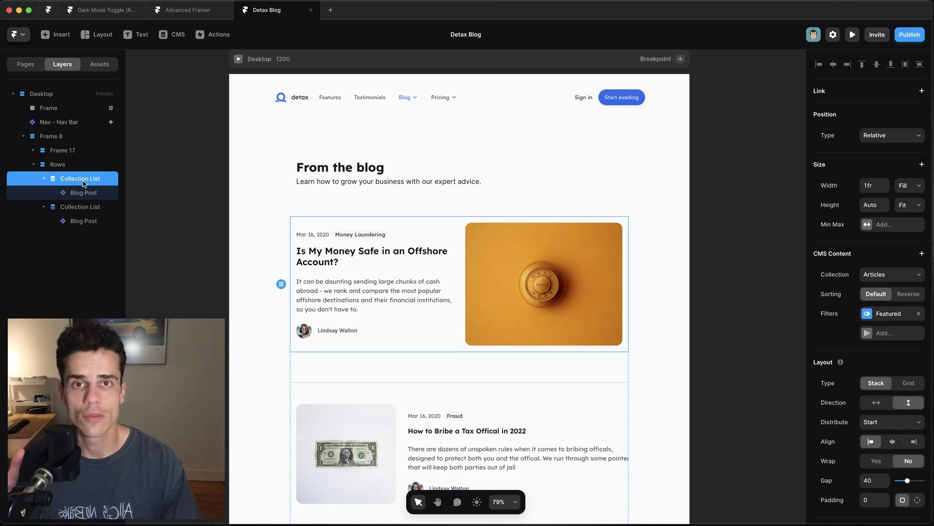
click(81, 207)
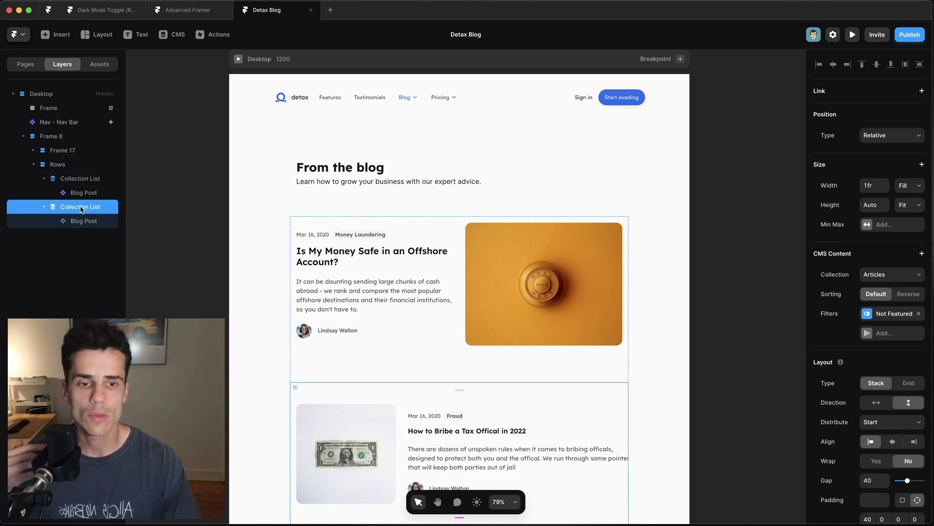
click(350, 314)
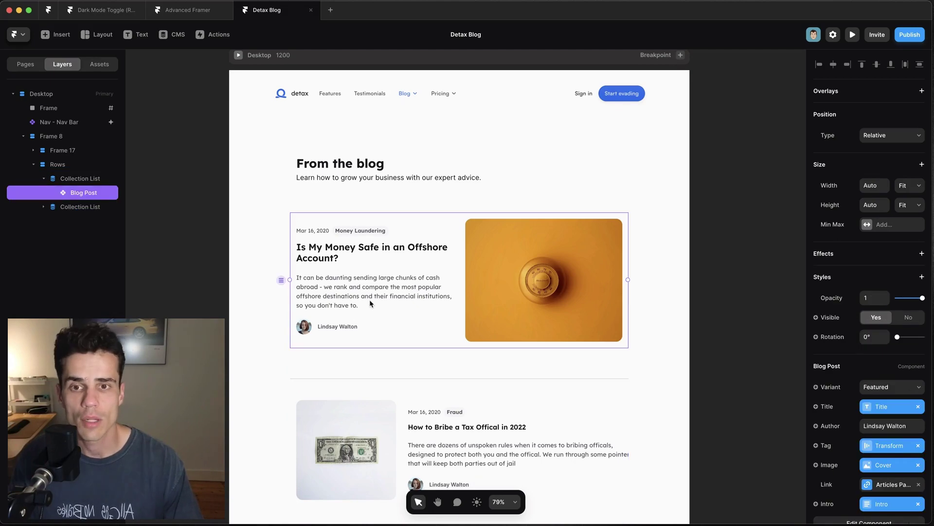
- Open the Articles page template previewing the offshore account article, then open the Authors template
click(25, 64)
click(54, 175)
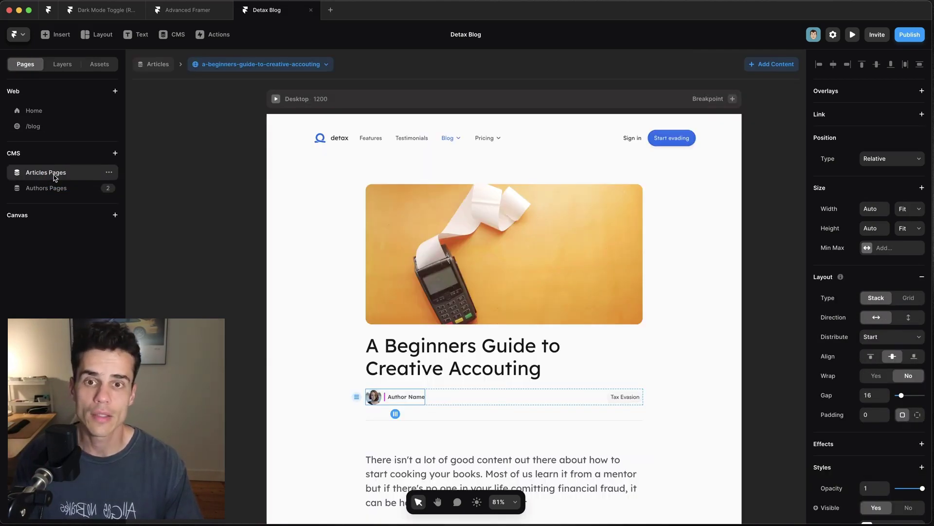
click(289, 66)
click(237, 87)
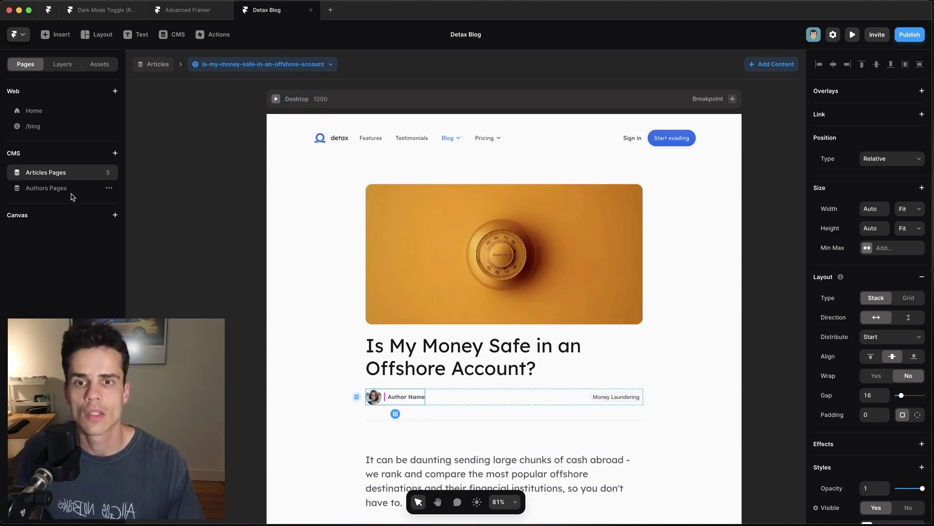
click(49, 188)
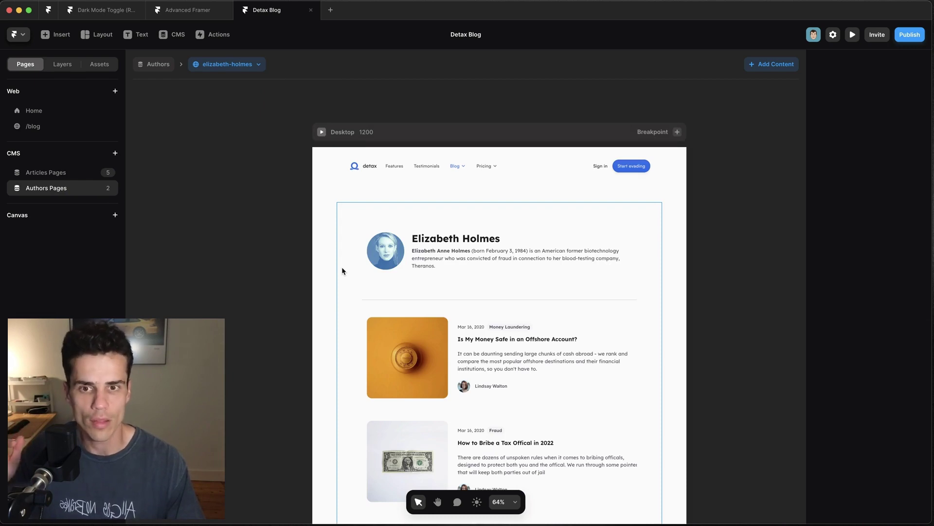
scroll(341, 267, down, 3)
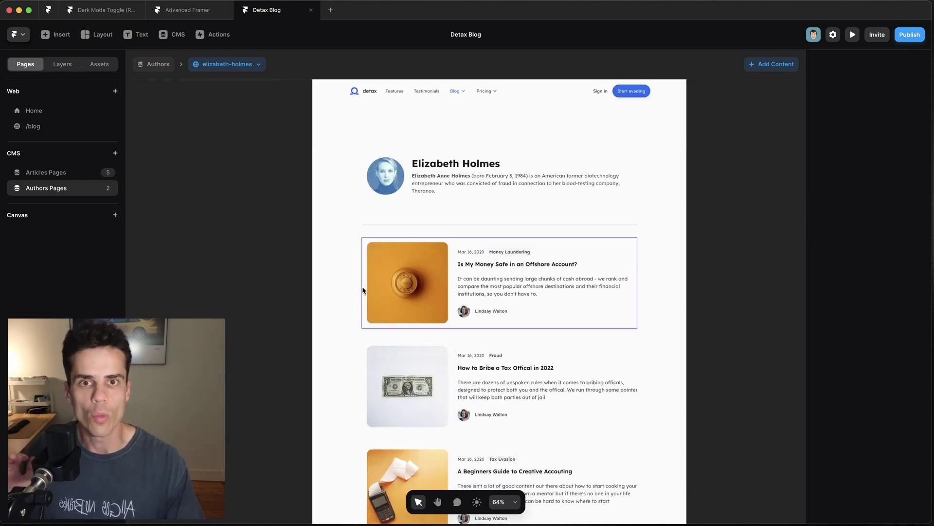
- Open the article's data in the CMS and review the first Articles entry
double_click(362, 286)
click(439, 81)
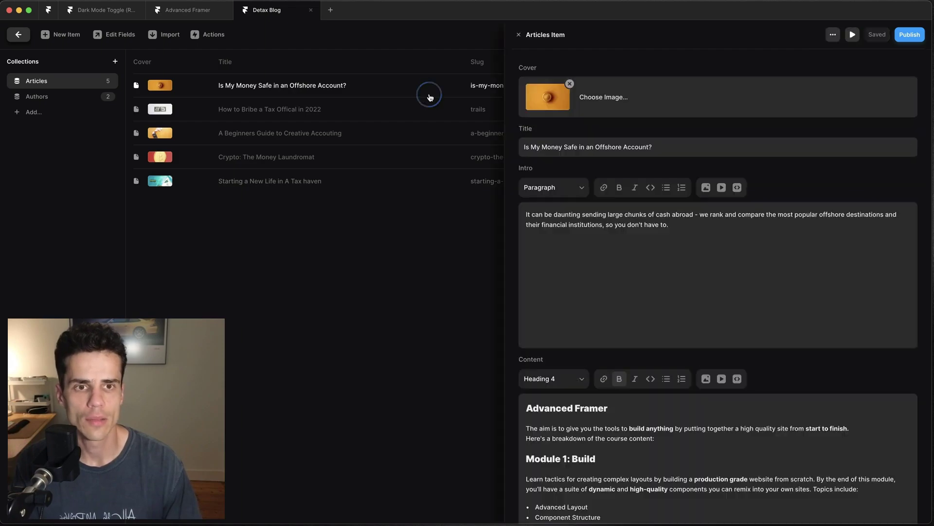
scroll(633, 253, down, 10)
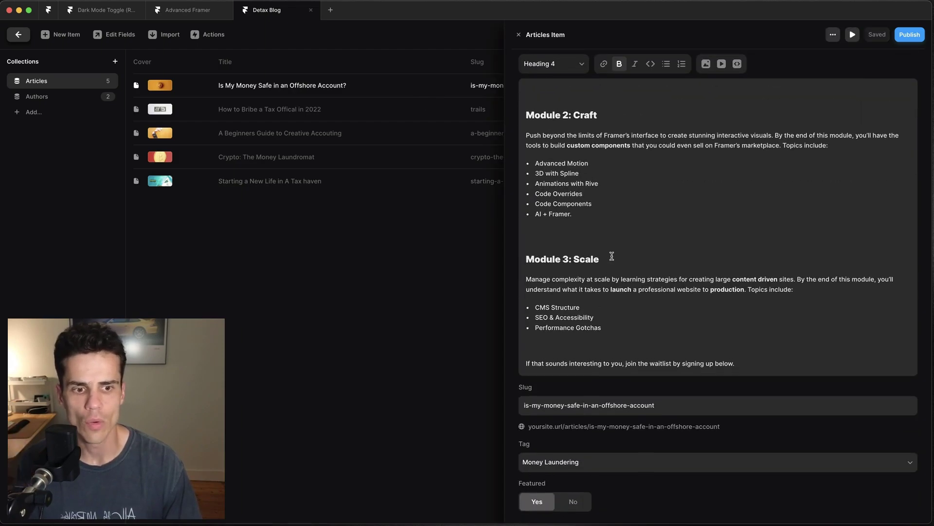
scroll(612, 255, up, 10)
key(Escape)
- Compare the Authors and Articles collections and check the available field types
click(73, 97)
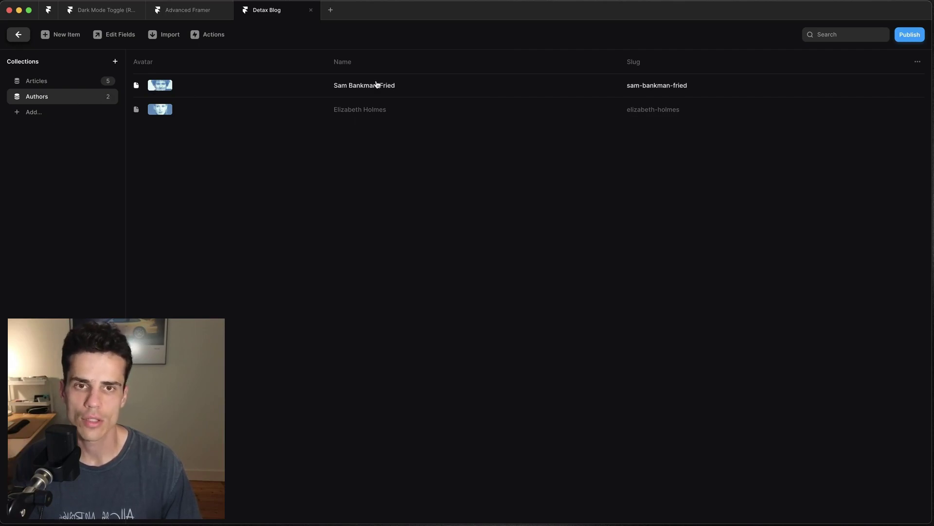
click(54, 81)
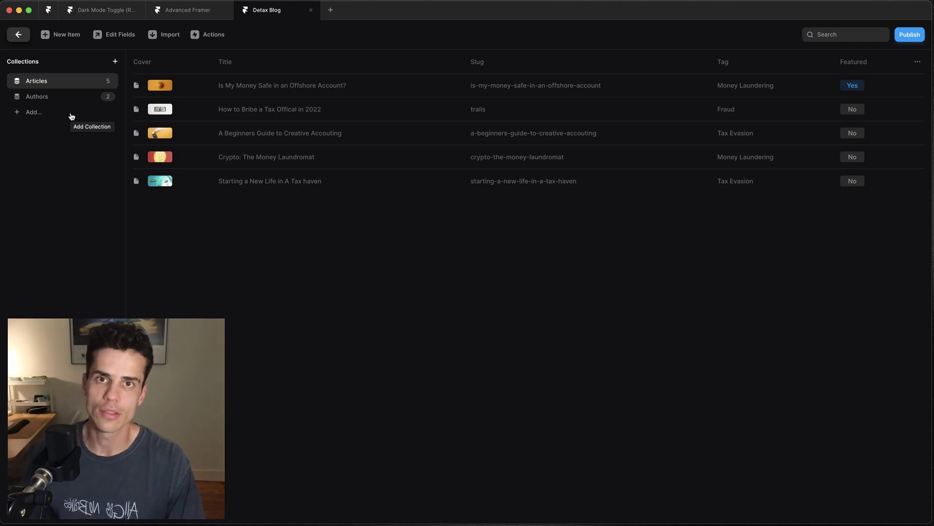
click(917, 62)
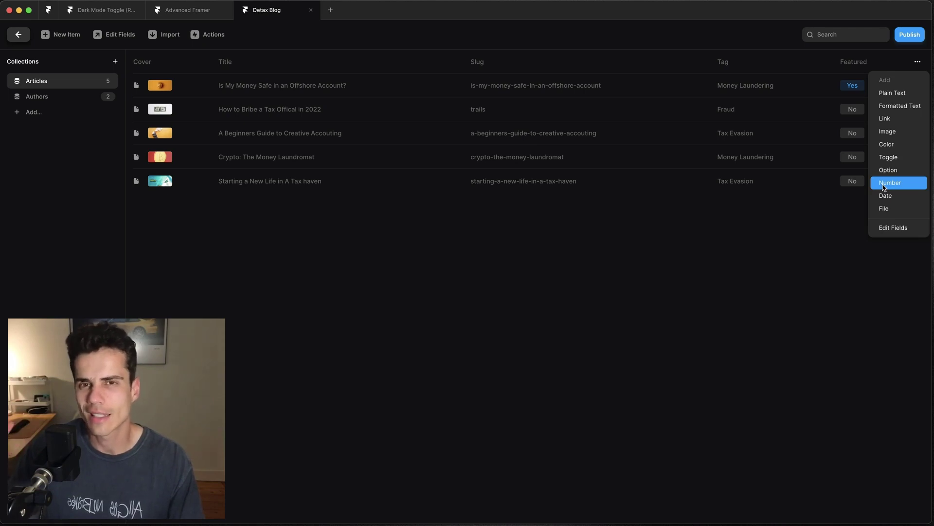
click(430, 262)
- Select the first author's full name in the Authors collection, then return to Articles
click(69, 98)
click(384, 90)
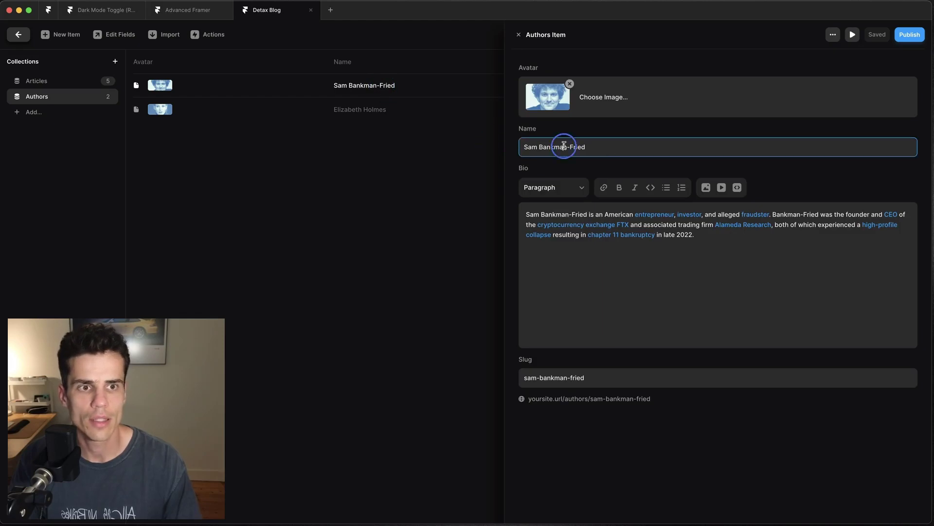
triple_click(563, 147)
click(301, 207)
click(37, 81)
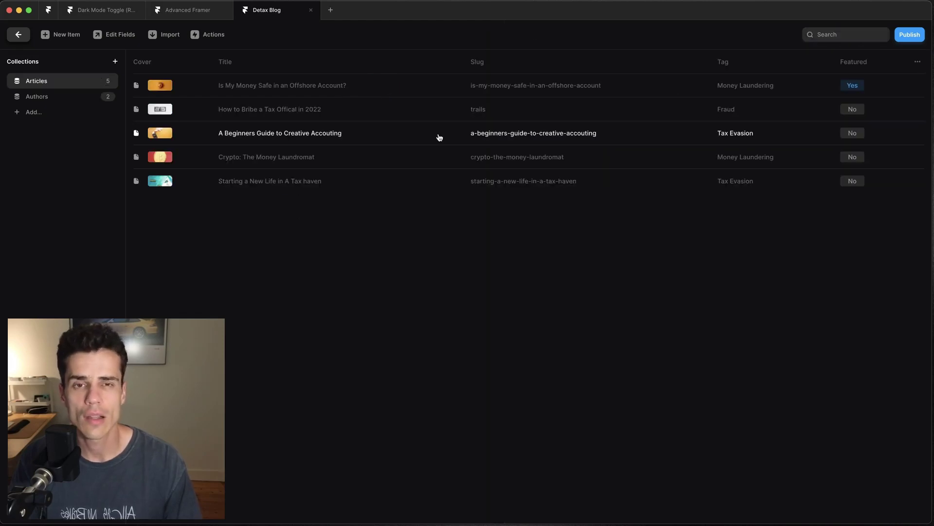
- Add a Plain Text Author field to Articles, defaulting to the first author's name, as a text area
click(917, 64)
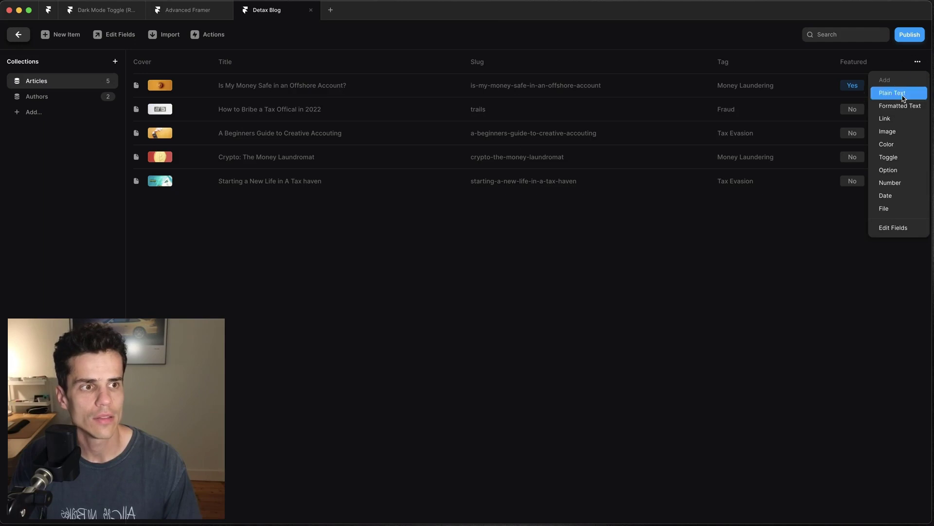
click(891, 93)
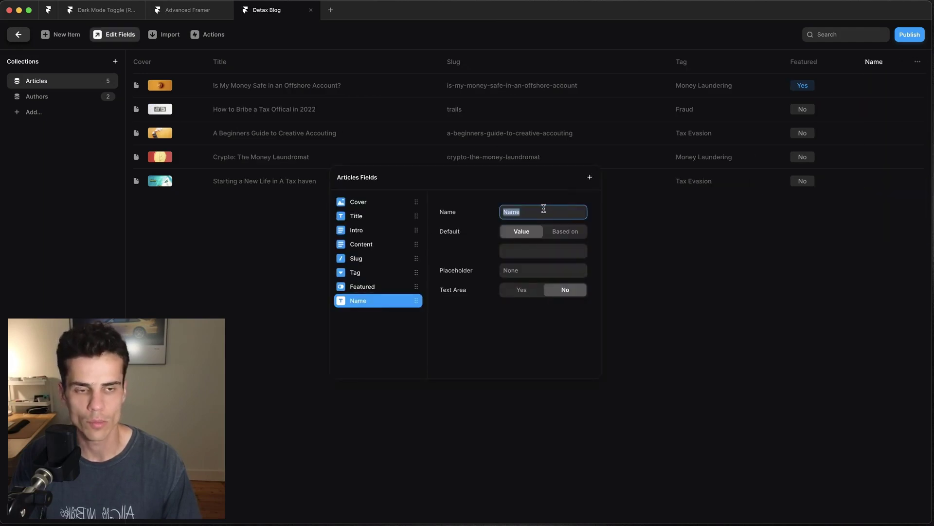
text(Author)
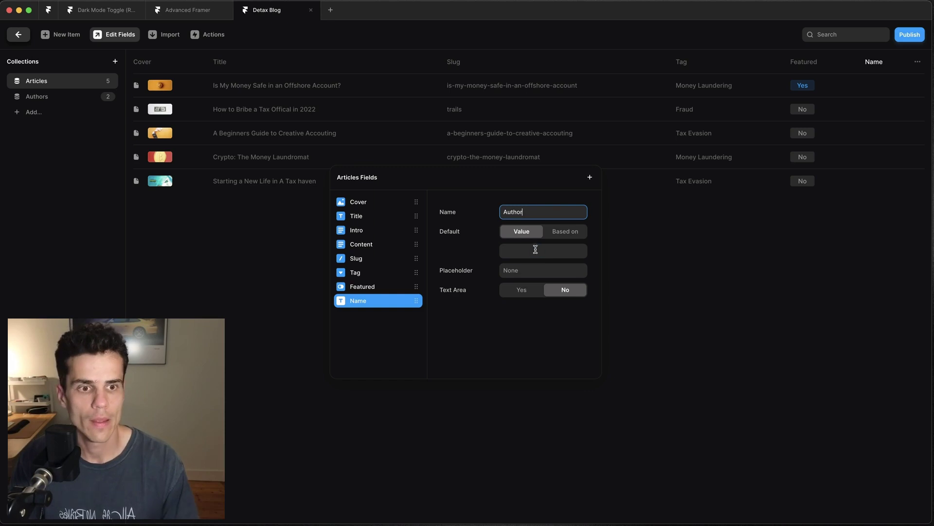
click(535, 250)
text(Sam Bankman-Fried)
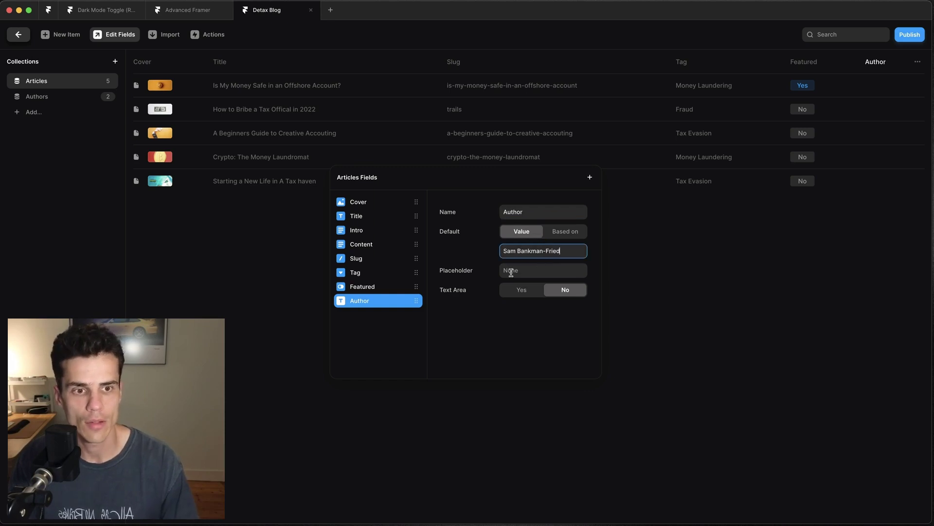
click(521, 290)
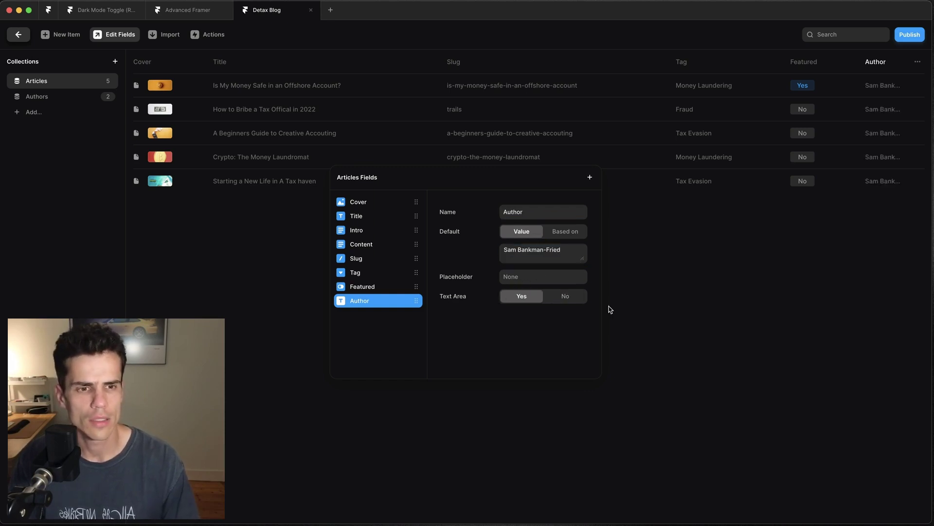
click(610, 309)
- Credit the 'How to Bribe a Tax Offical in 2022' article's Author to the second author
click(36, 96)
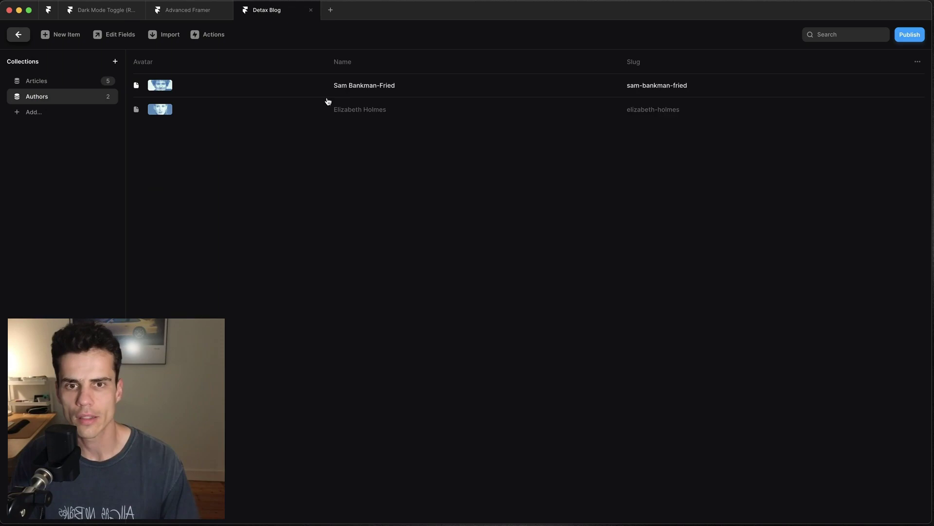
click(397, 112)
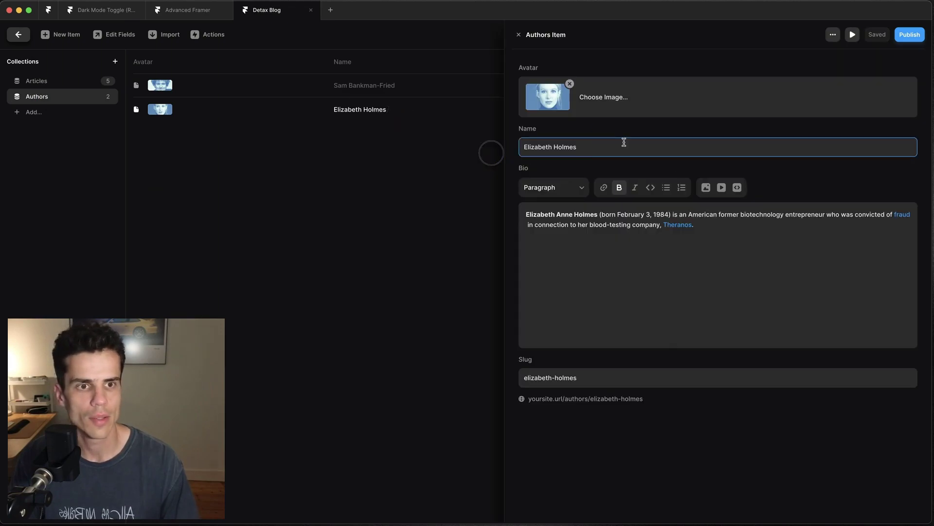
triple_click(563, 142)
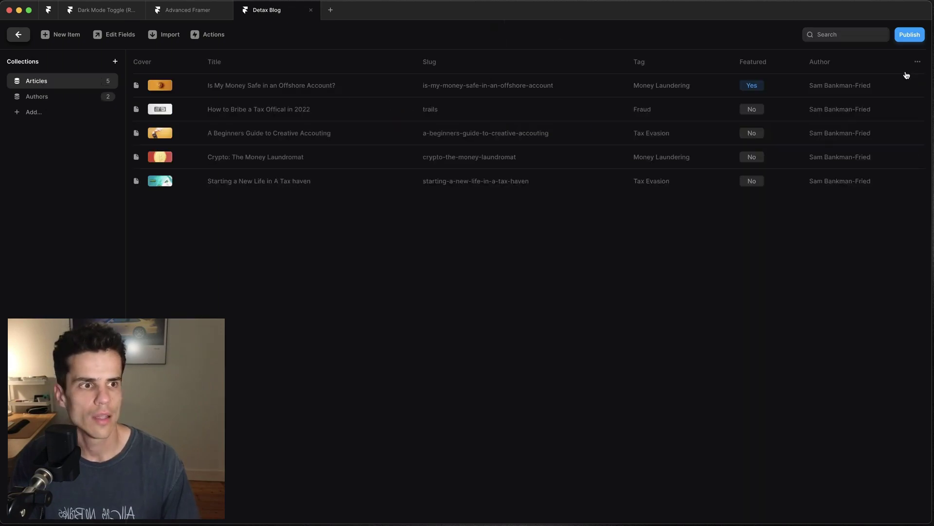
click(849, 109)
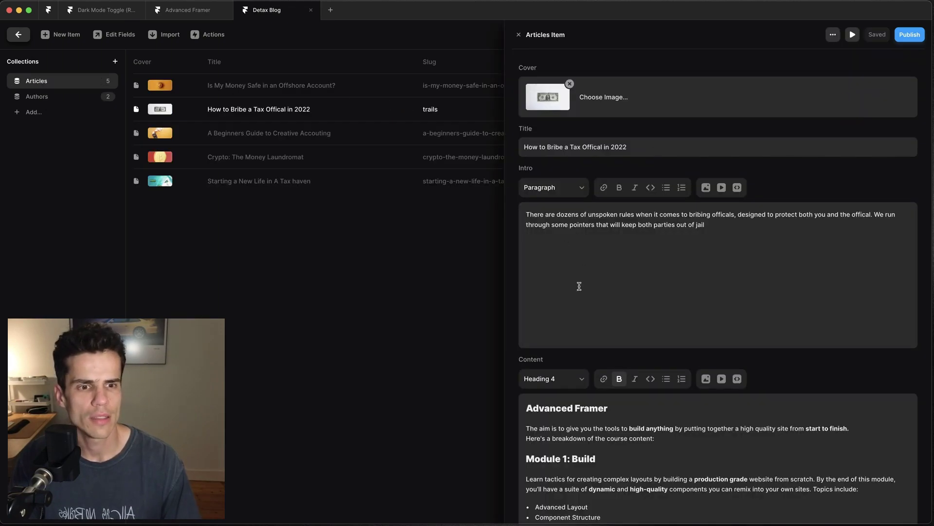
scroll(555, 243, down, 10)
click(503, 414)
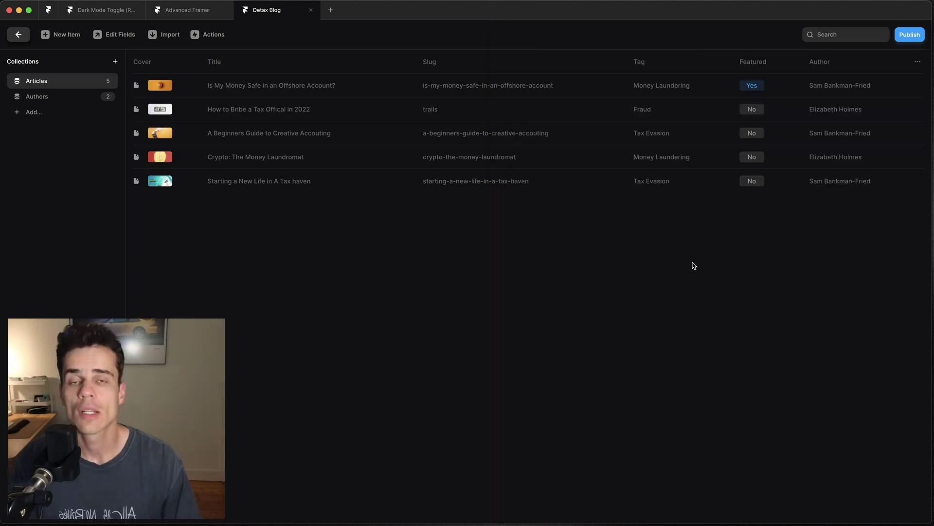
- Add a plain text field named author-slug whose default is based on the Author field
click(918, 61)
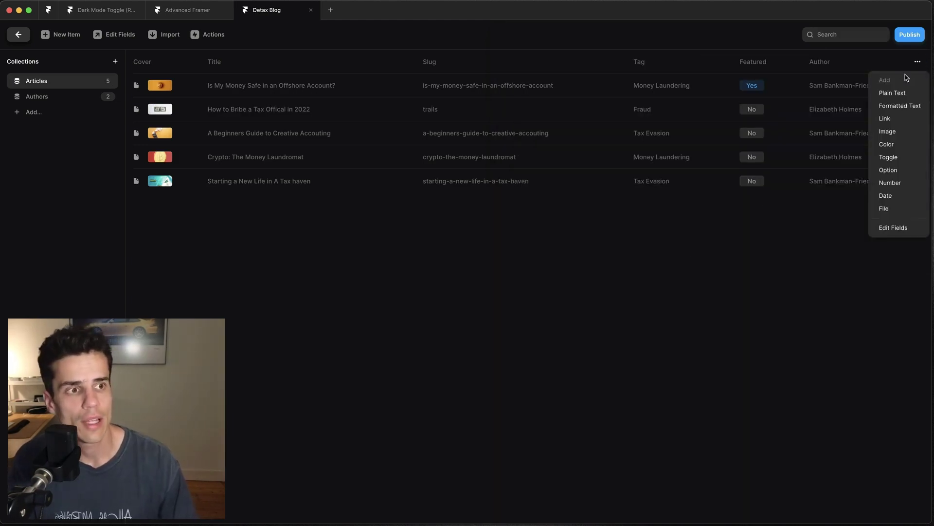
click(689, 188)
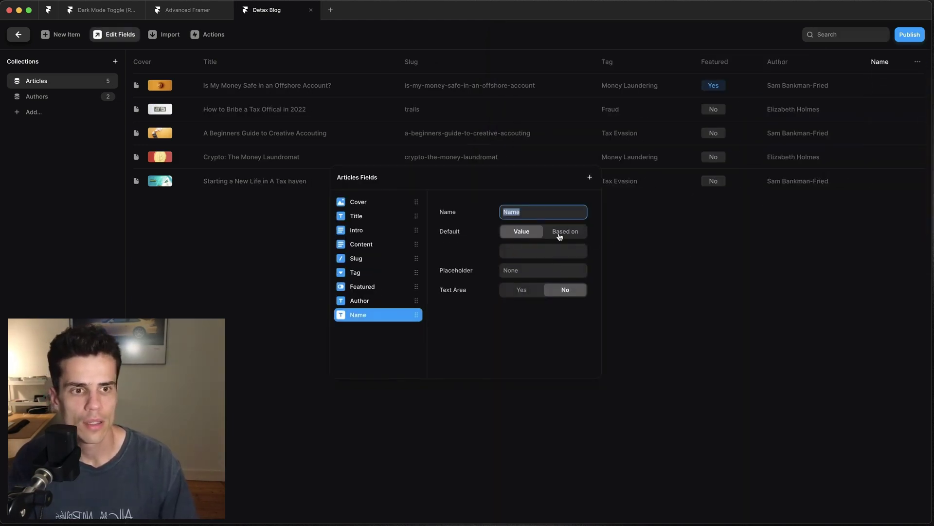
click(568, 236)
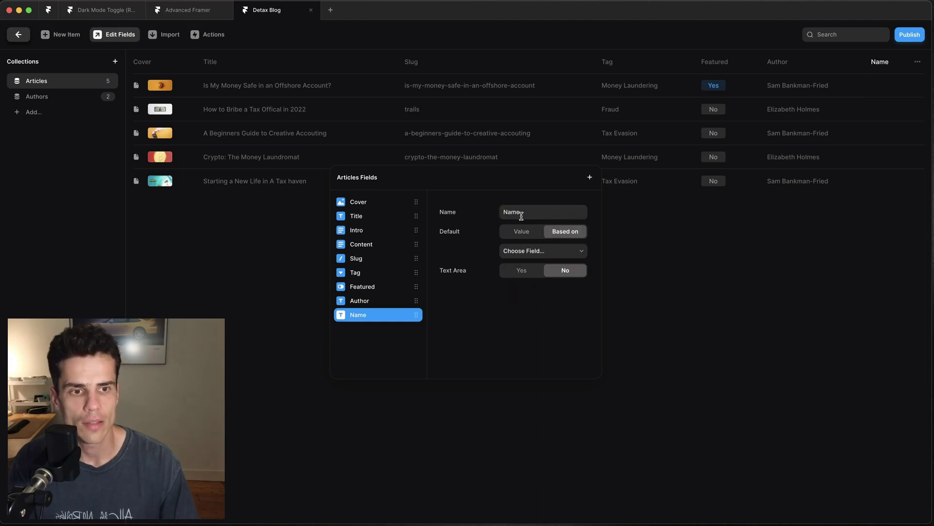
click(540, 251)
click(539, 271)
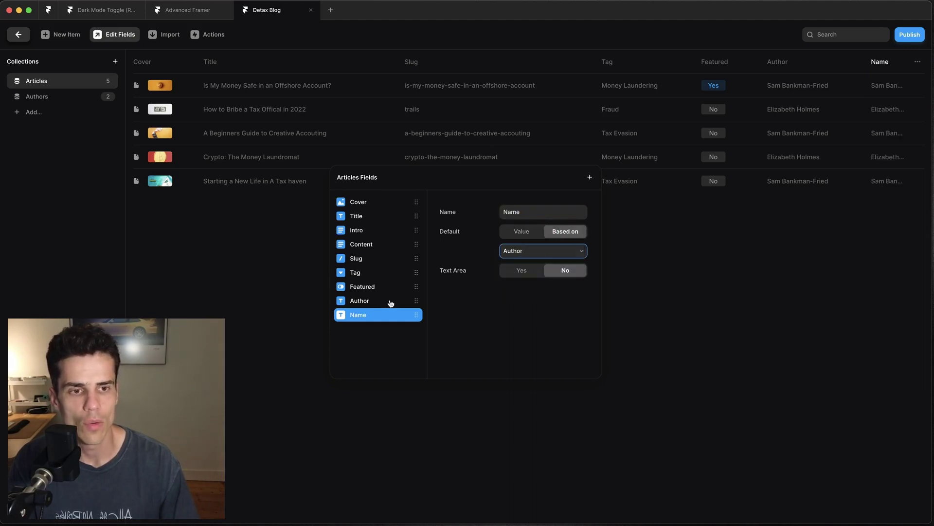
click(532, 214)
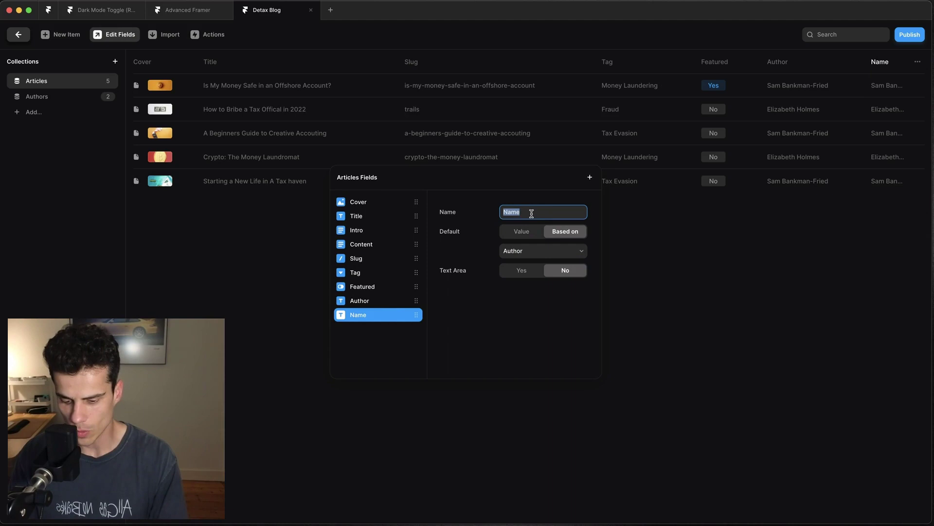
text(author-slug)
key(Return)
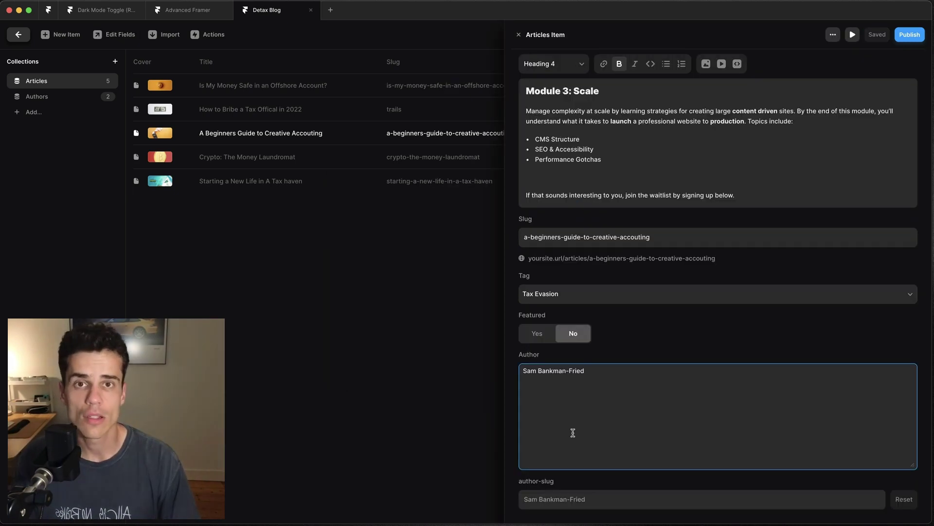
- Check an article's author-slug value, then copy the first author's Slug from the Authors collection
click(601, 495)
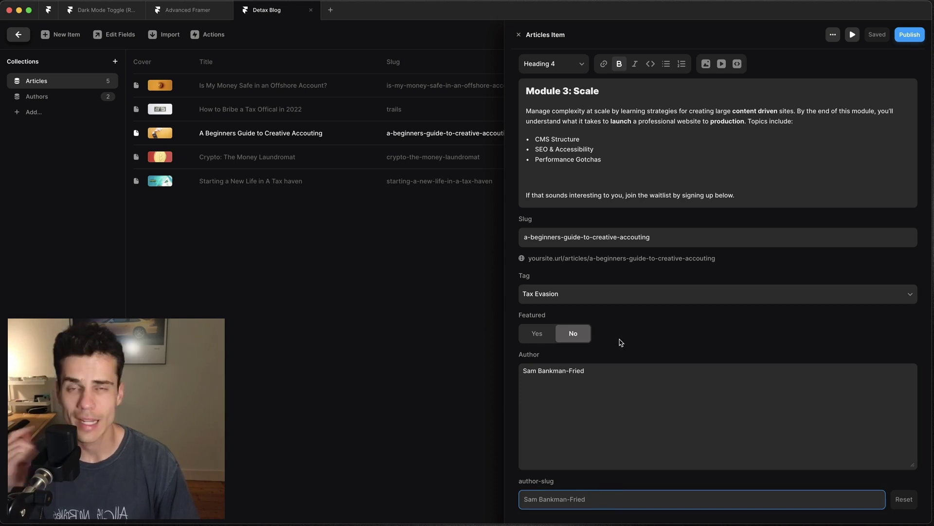
triple_click(664, 242)
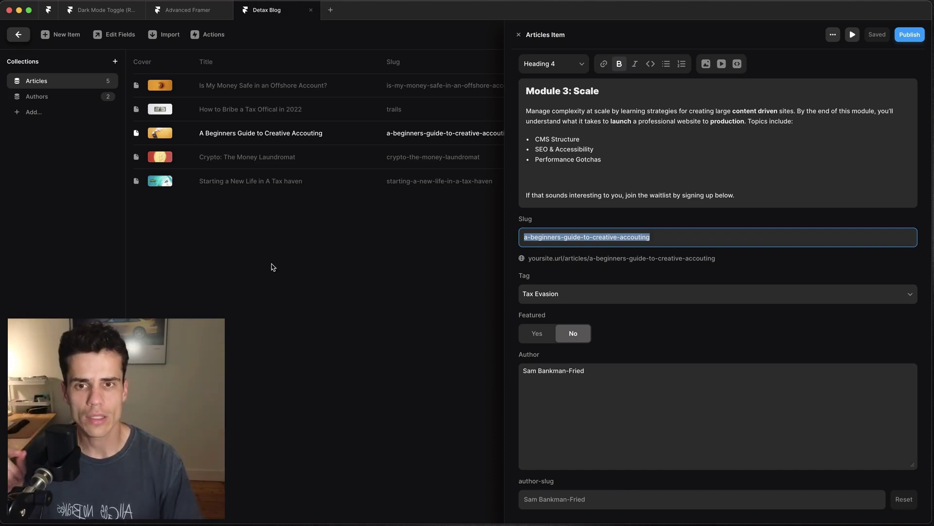
click(309, 273)
click(44, 96)
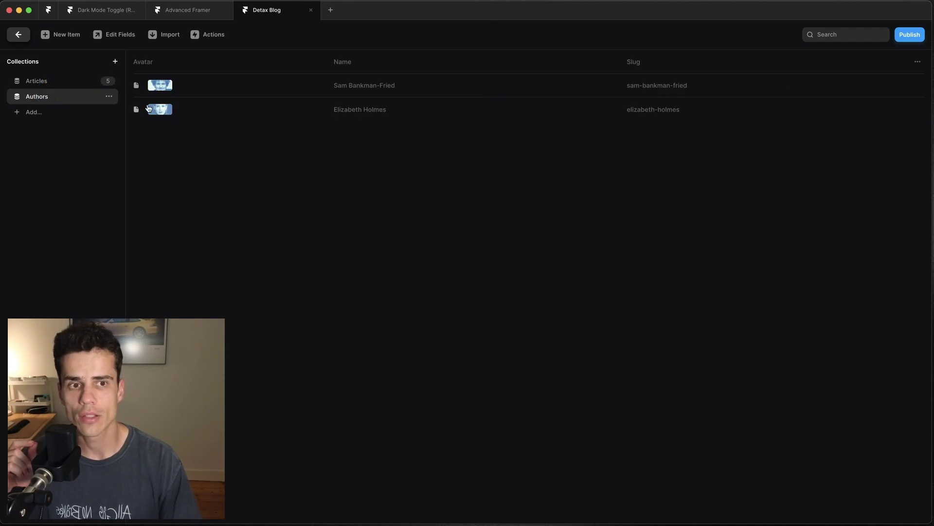
click(666, 87)
click(605, 379)
key(cmd+c)
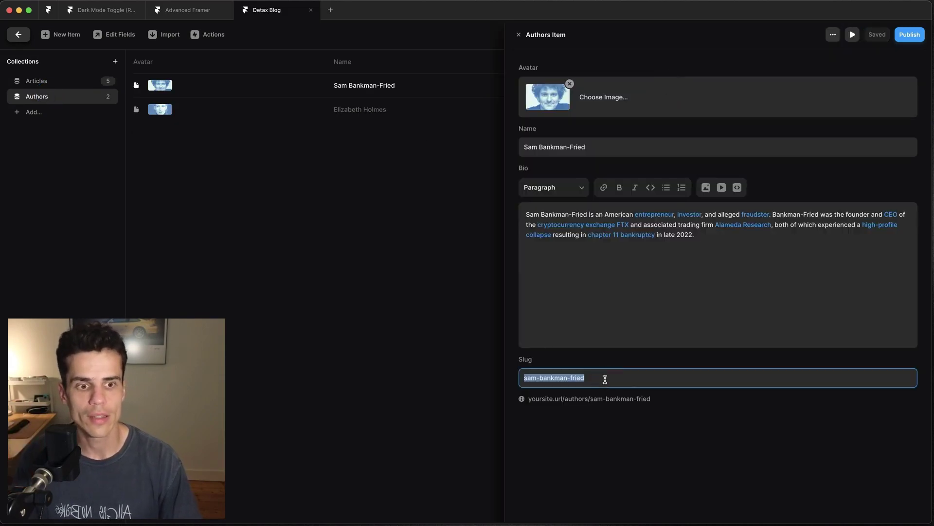
key(Escape)
- Paste the copied author slug into the tax haven article's author-slug field
click(58, 84)
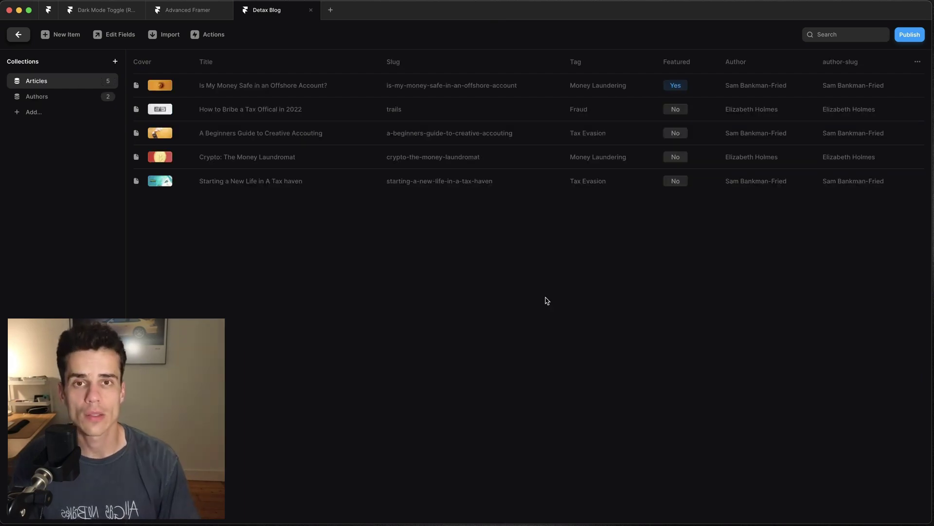
click(781, 181)
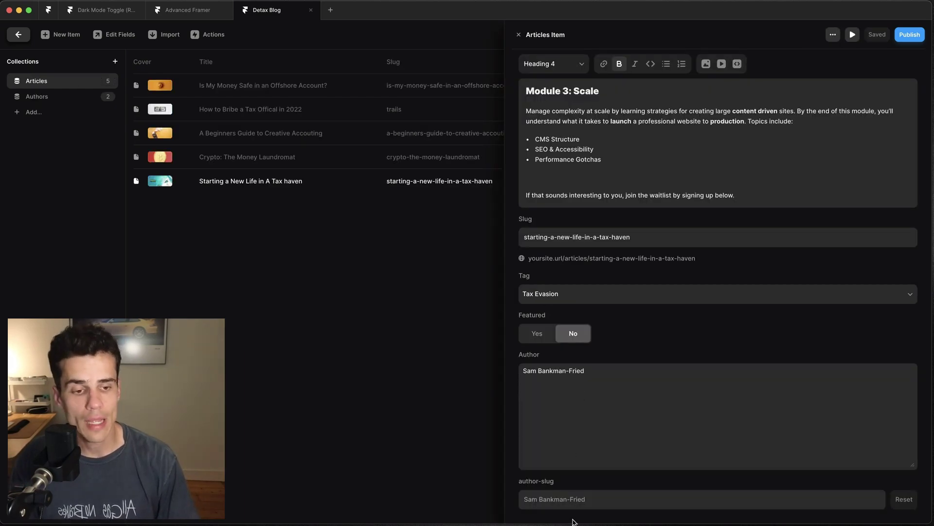
click(574, 495)
key(cmd+v)
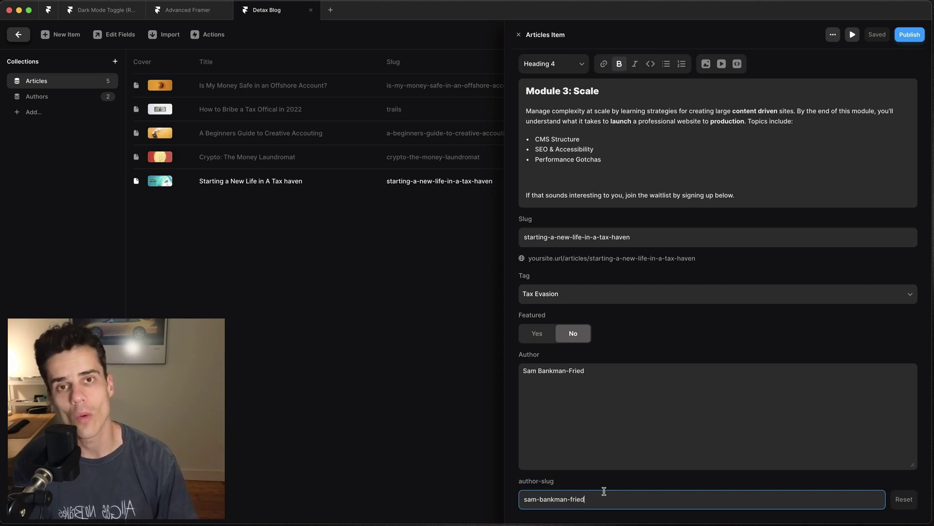
click(436, 422)
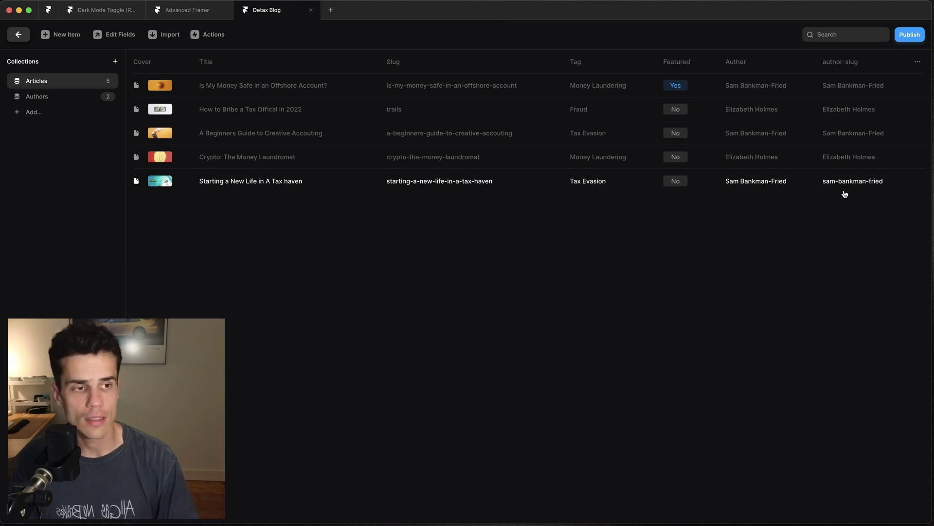
- Move to the Crypto article and select its existing author-slug value
click(833, 136)
key(Up)
key(Up)
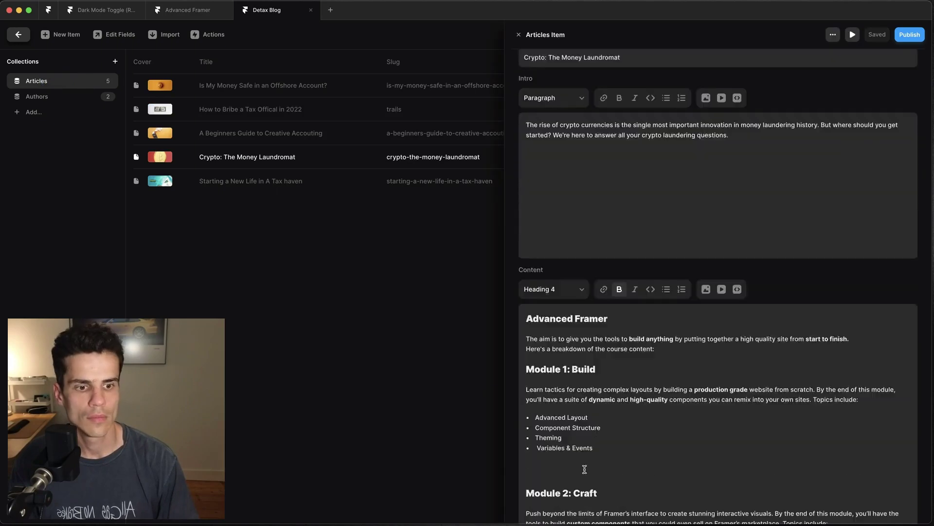
scroll(609, 438, down, 10)
key(Up)
key(Up)
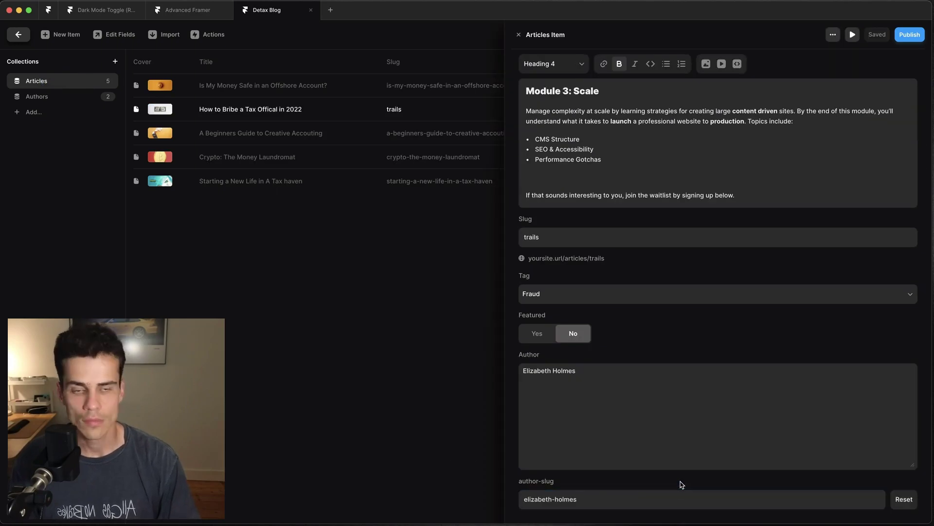
key(Down)
key(Down)
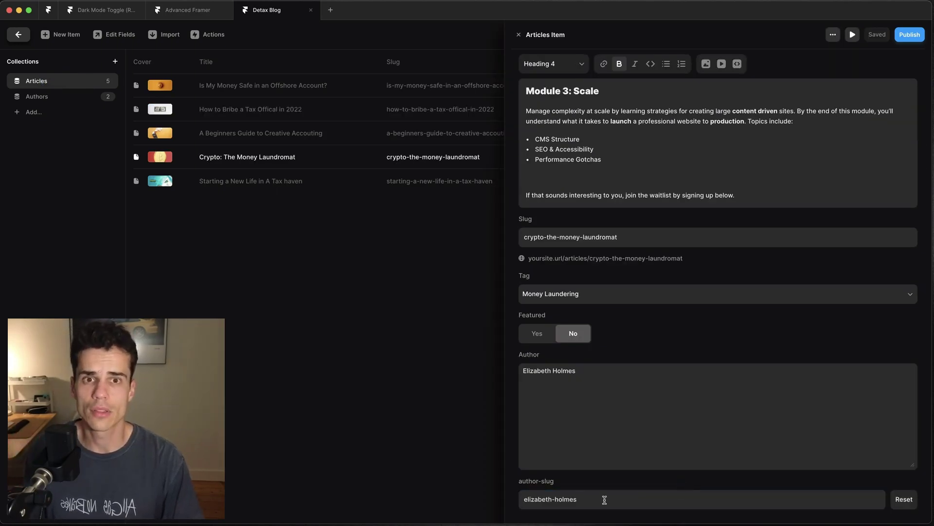
click(604, 501)
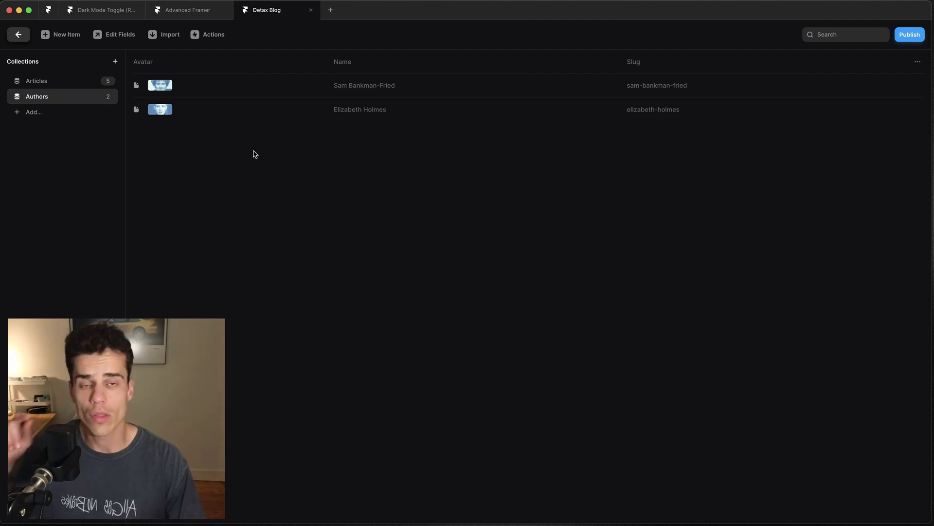
- Select the collection list holding the article cards on the author page
click(36, 81)
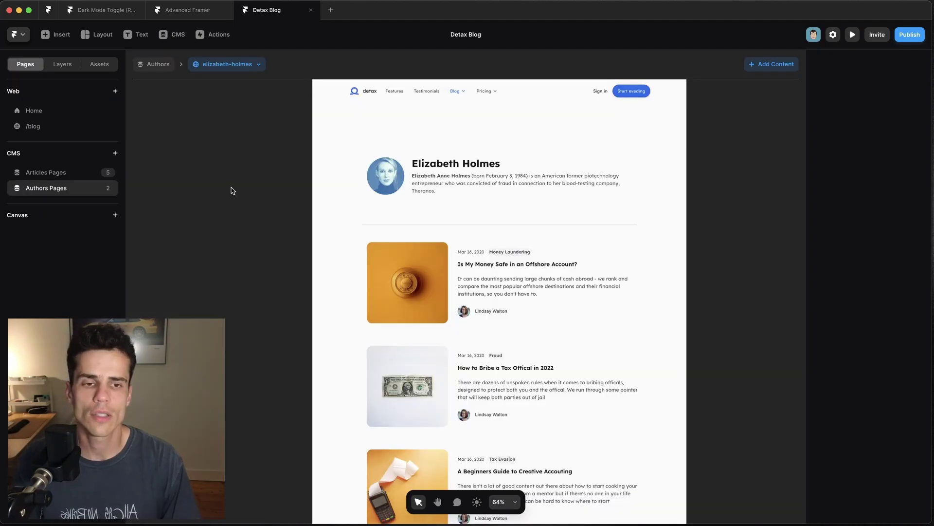
click(529, 290)
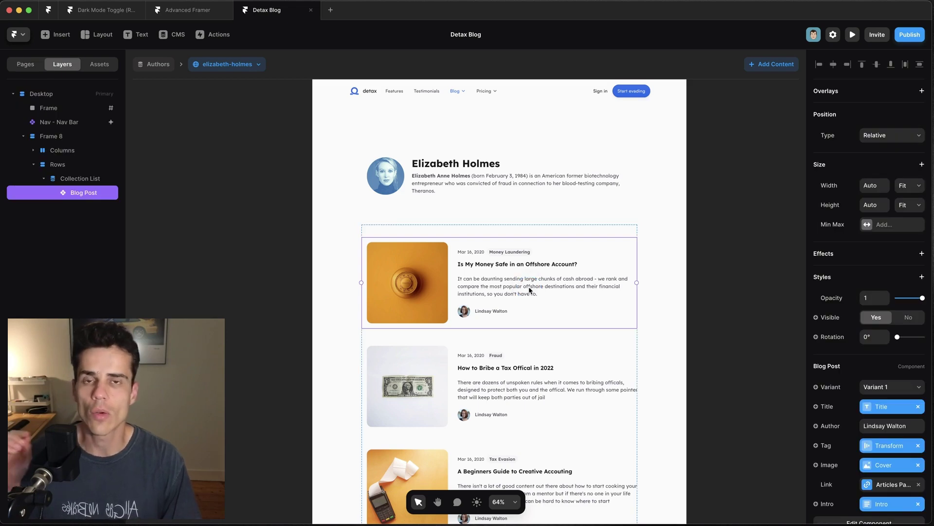
click(69, 179)
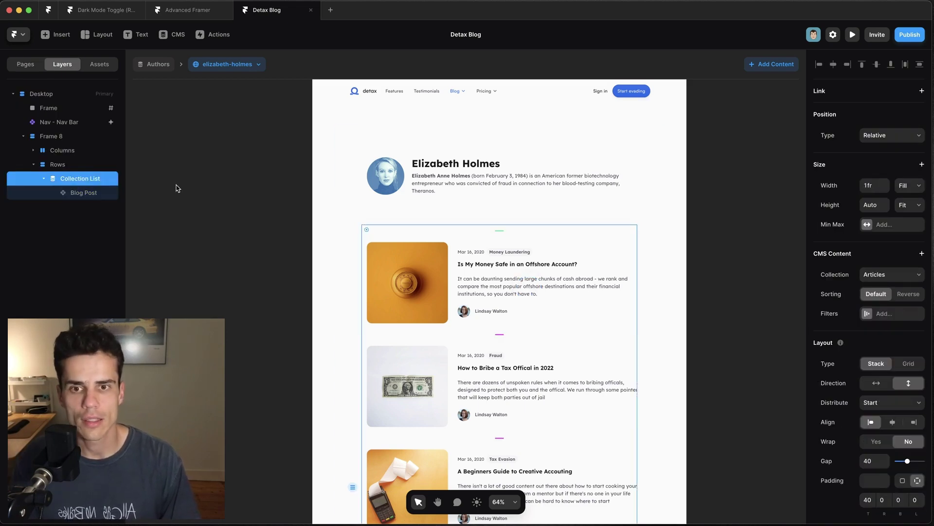
- Filter the article list by Author Slug Equals the author page's Slug variable
click(897, 315)
click(775, 342)
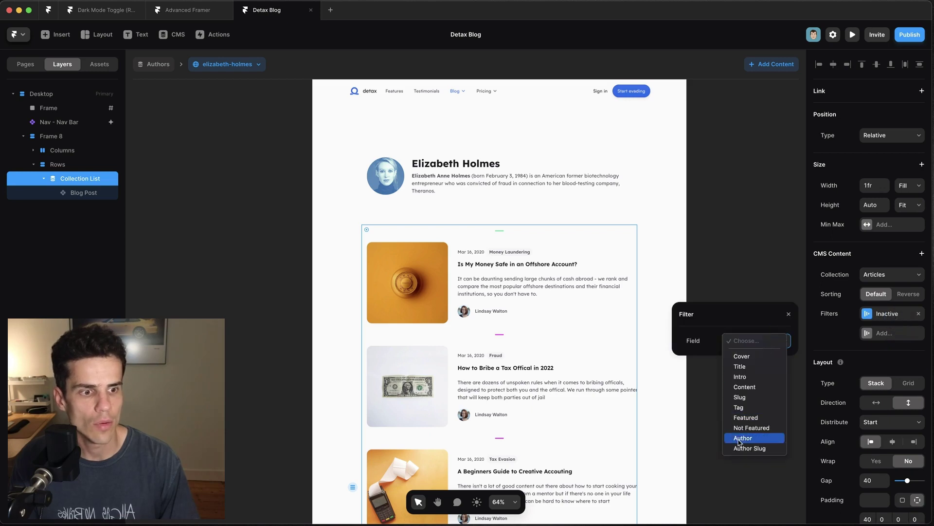
click(774, 453)
click(765, 366)
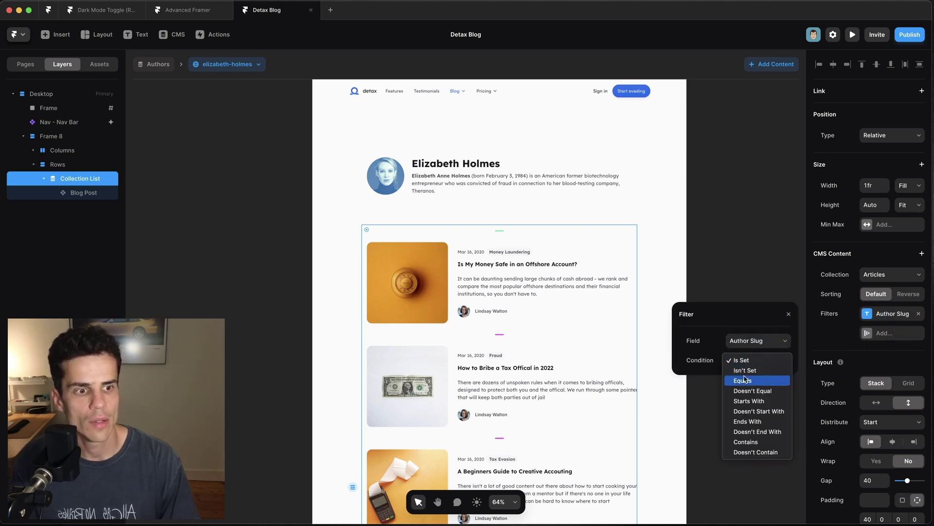
click(770, 382)
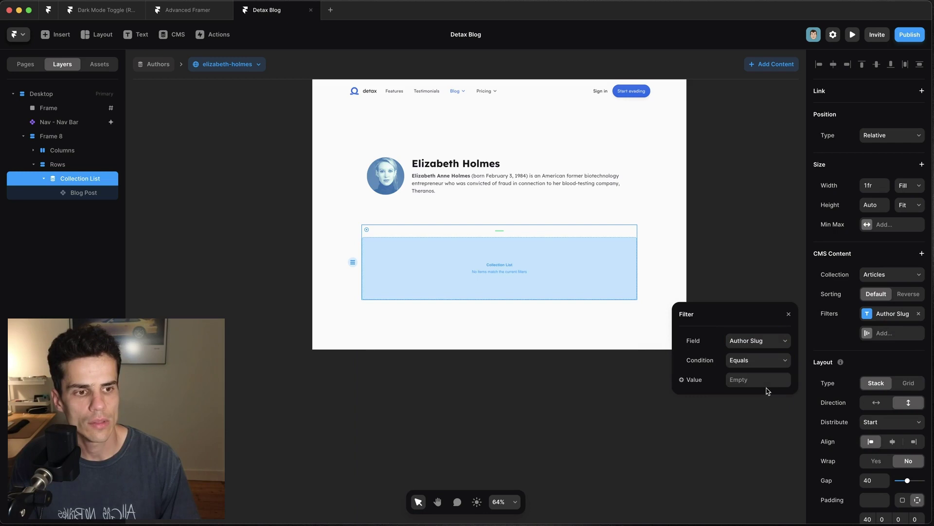
click(695, 380)
mouse_move(710, 397)
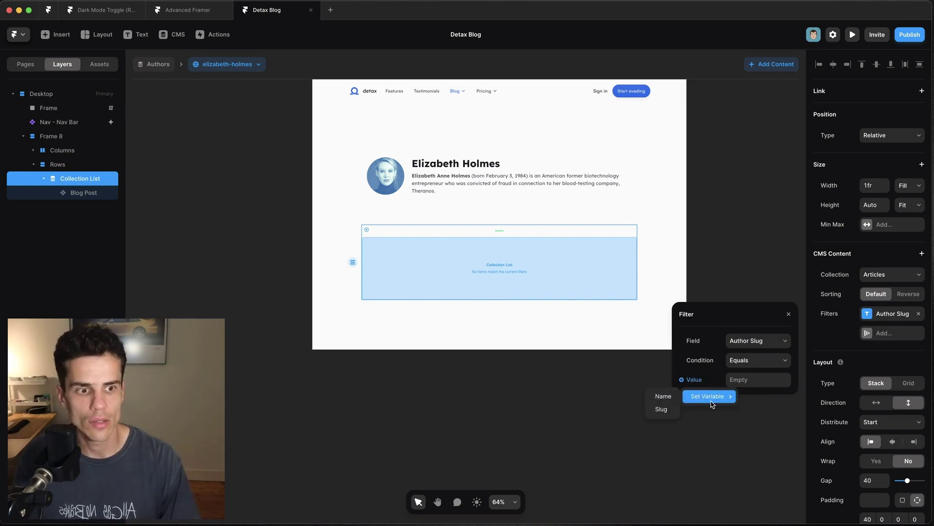
click(670, 408)
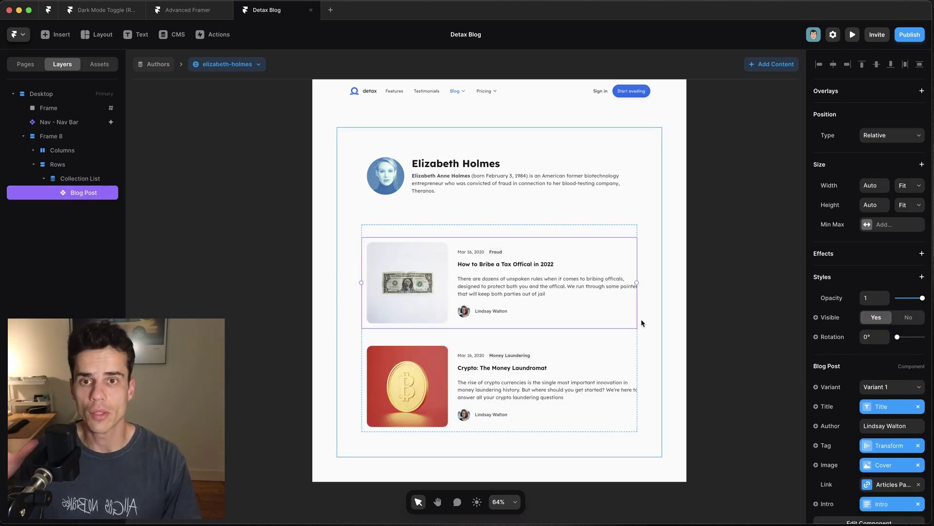
- Open the Articles page template, select its author name block, and switch to the CMS
click(25, 63)
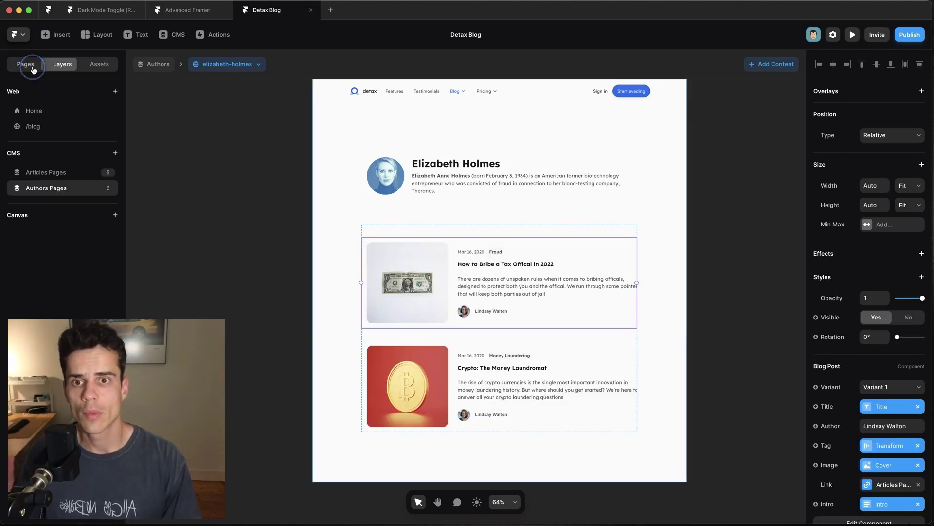
click(57, 175)
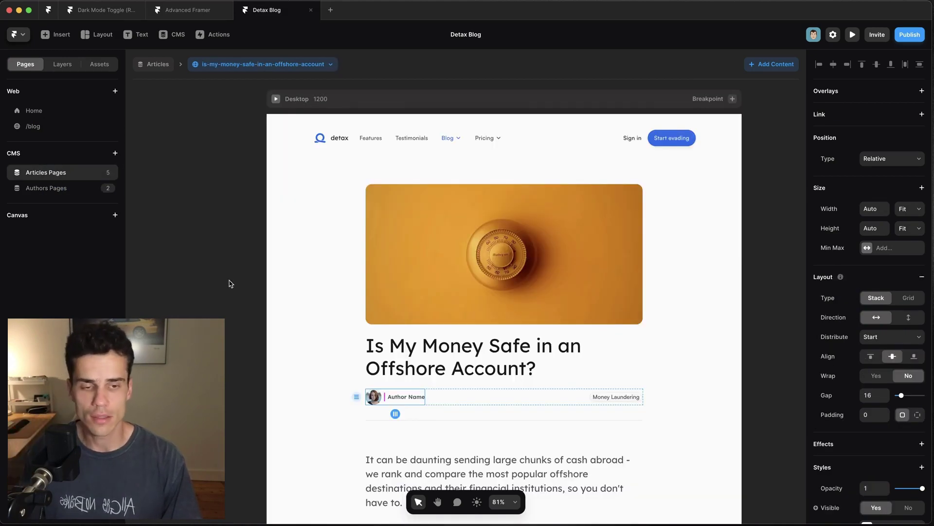
scroll(384, 274, up, 5)
click(384, 274)
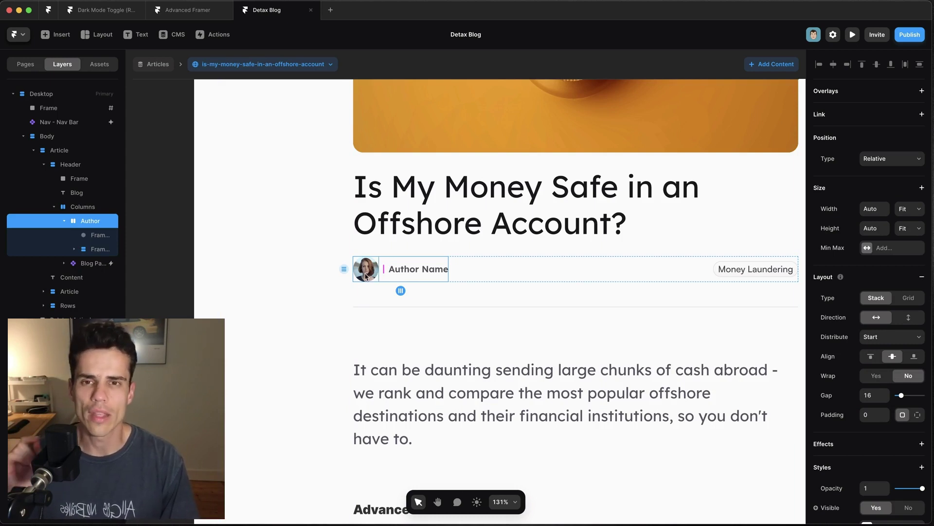
click(175, 35)
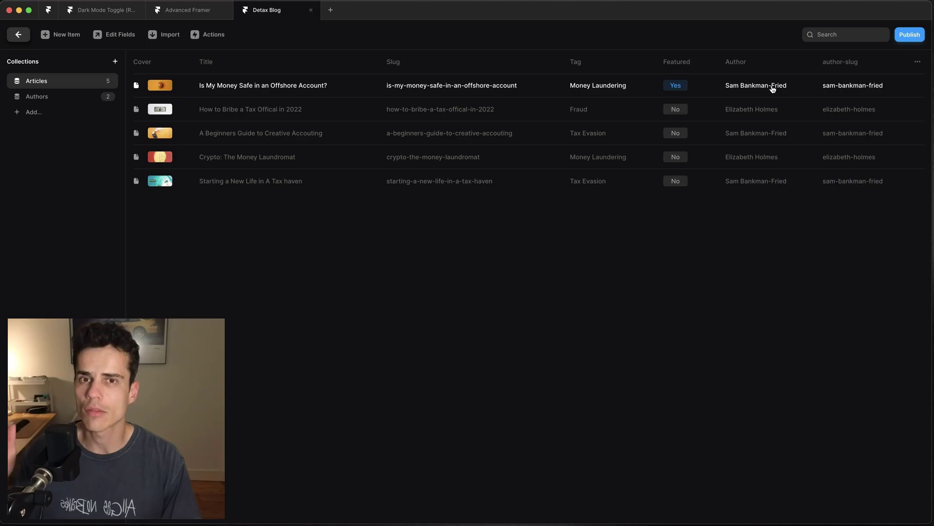
- Insert an Authors collection list into the article header
click(19, 34)
click(62, 35)
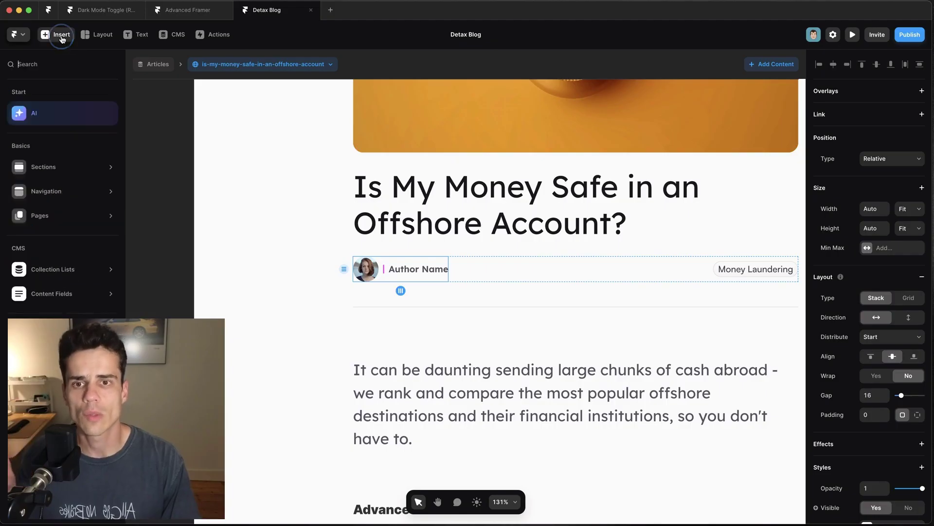
mouse_move(55, 280)
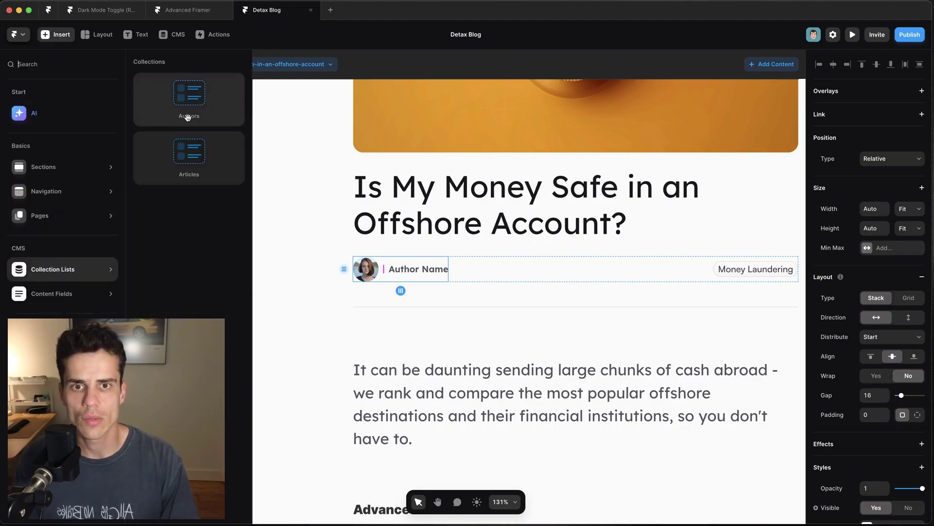
drag(180, 116, 438, 256)
scroll(312, 330, down, 5)
scroll(313, 326, down, 5)
- Move the existing Author stack inside the collection list's item
click(458, 293)
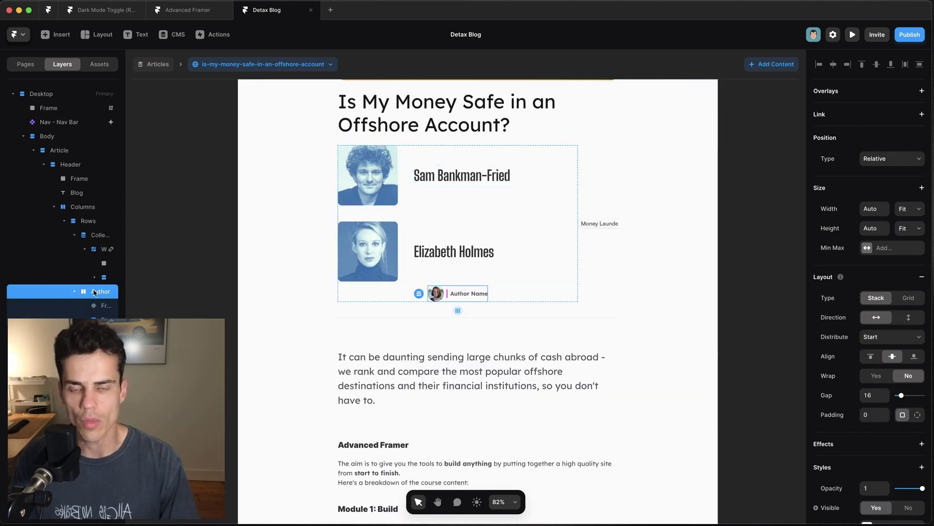
drag(22, 298, 105, 249)
right_click(108, 255)
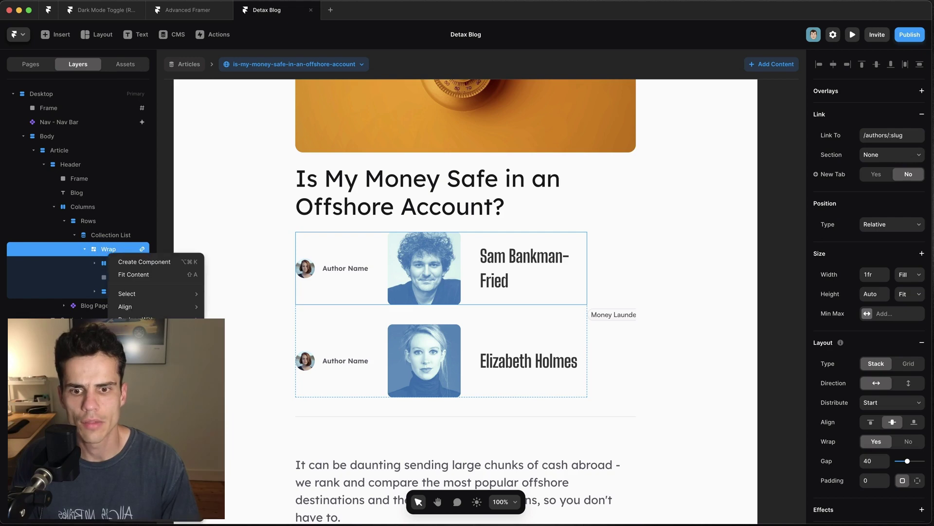
key(Escape)
- Delete the Post layer, the large author photo frame and the Wrap layer around Author
click(122, 292)
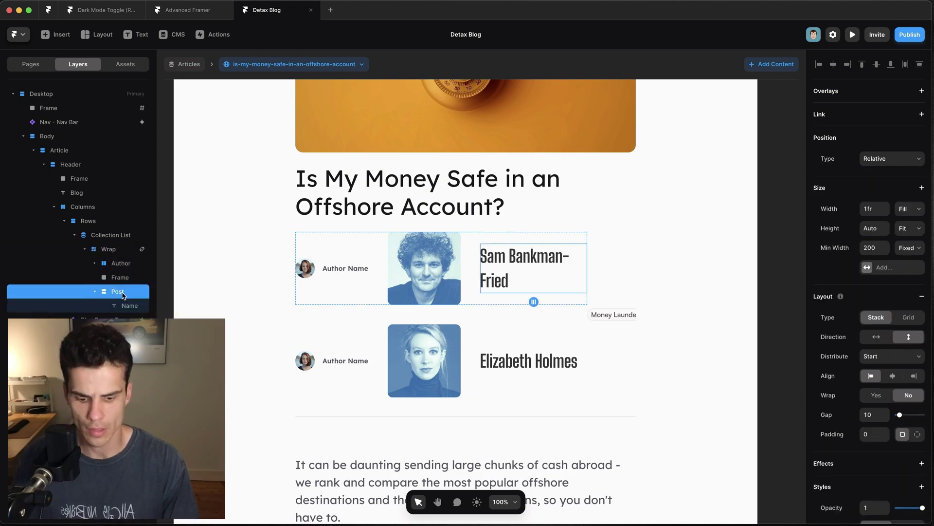
key(Delete)
click(116, 278)
key(Delete)
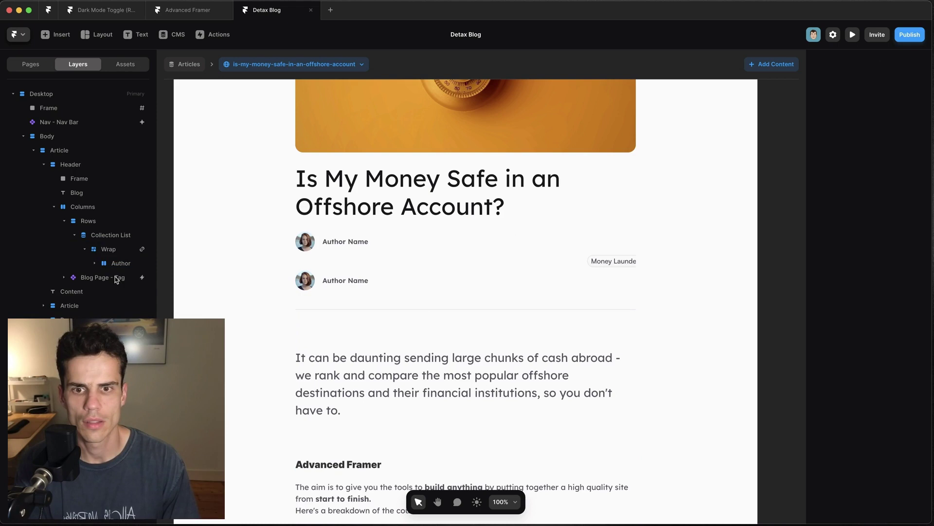
click(116, 263)
right_click(118, 250)
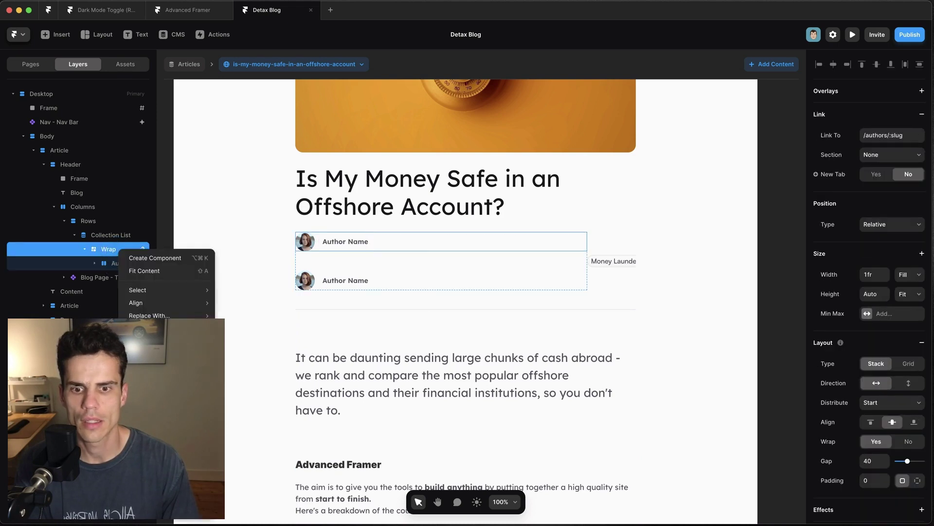
key(Escape)
key(super+BackSpace)
click(115, 241)
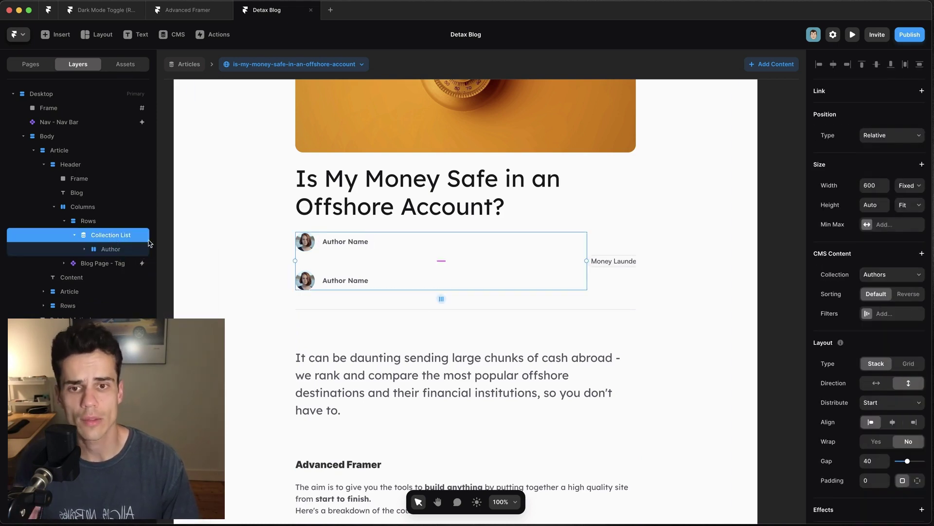
- Filter the Authors collection list so Slug Equals the article's author-slug variable
click(893, 315)
key(Escape)
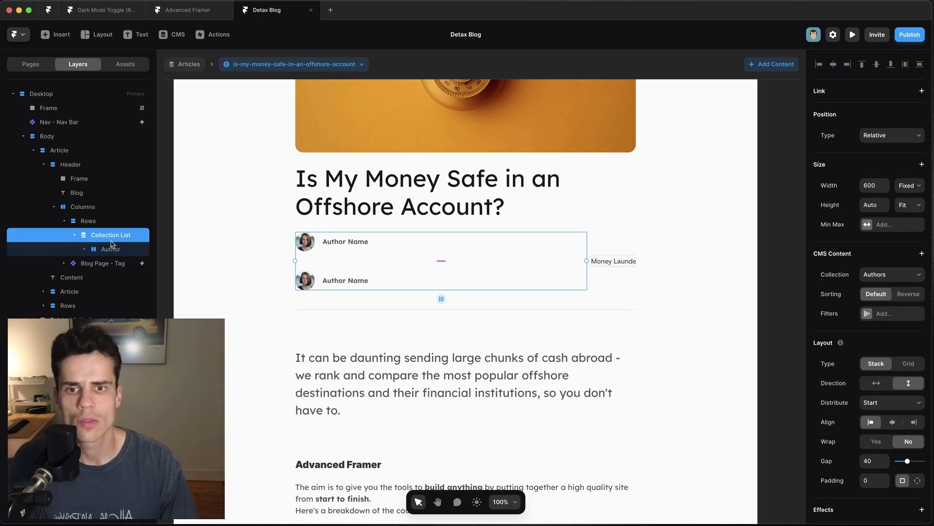
click(885, 315)
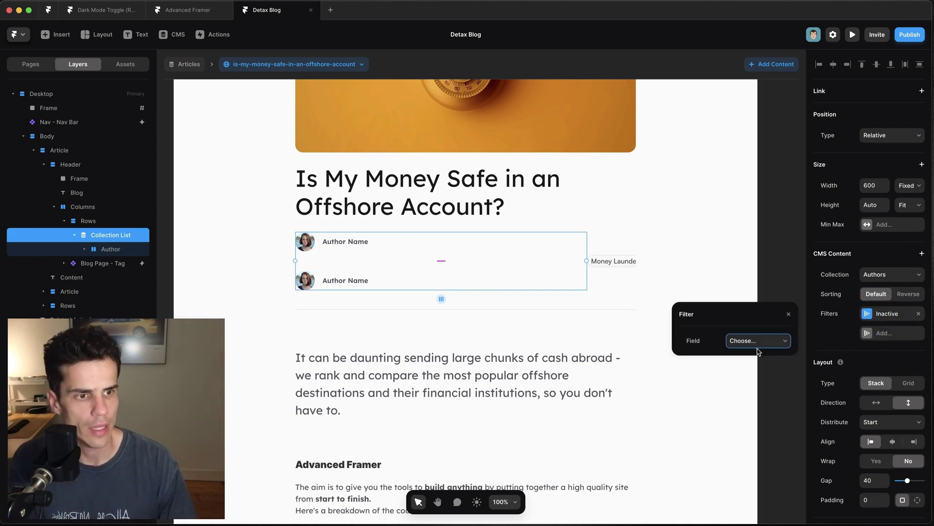
click(771, 341)
click(757, 387)
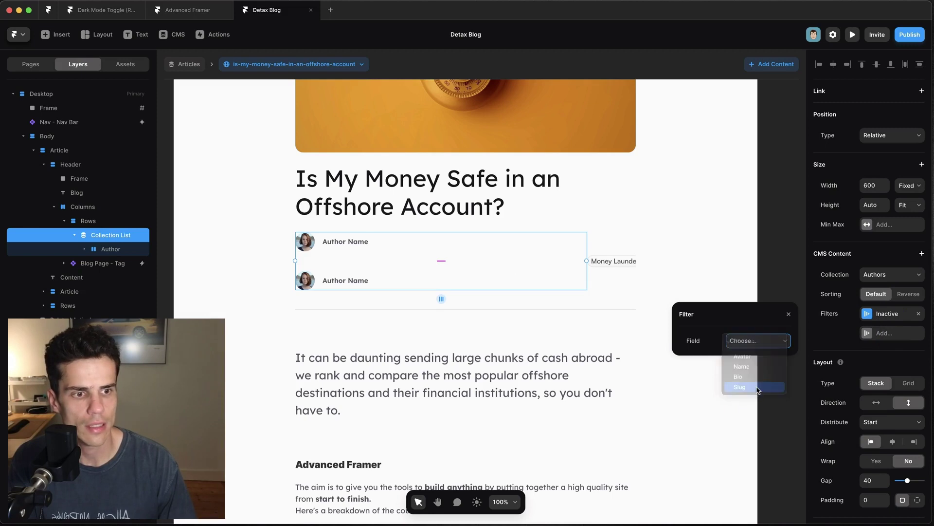
click(755, 381)
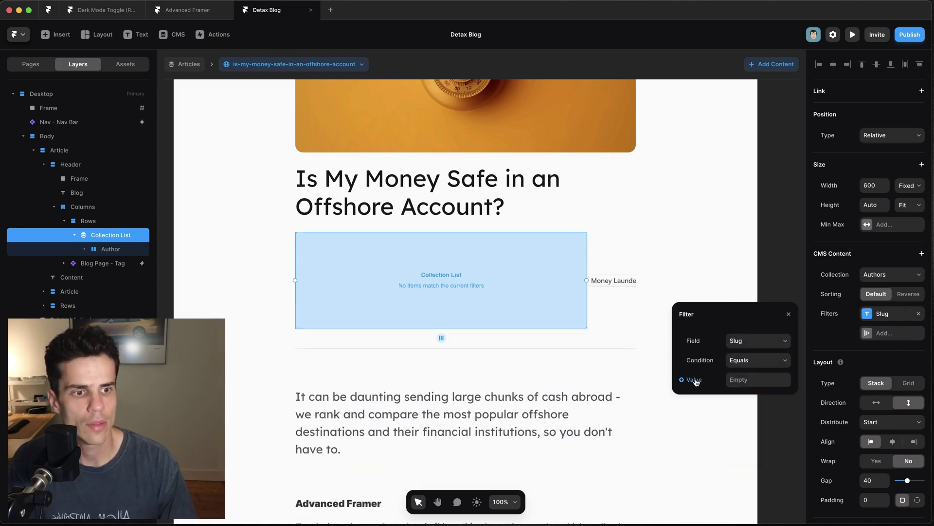
click(696, 380)
mouse_move(709, 396)
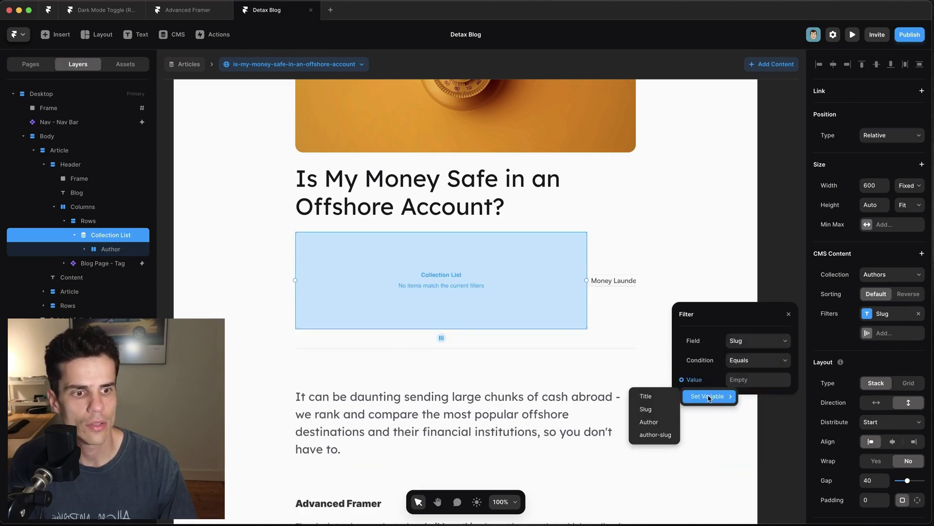
click(659, 432)
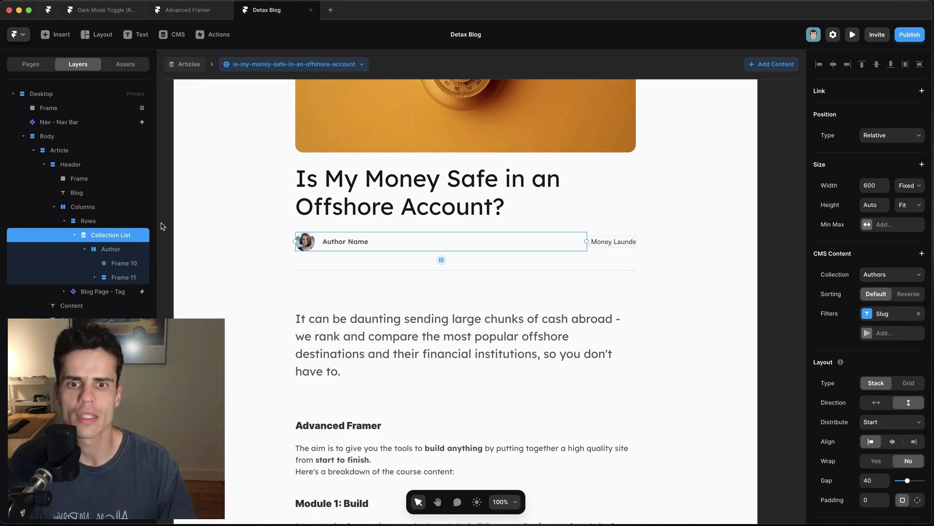
click(117, 250)
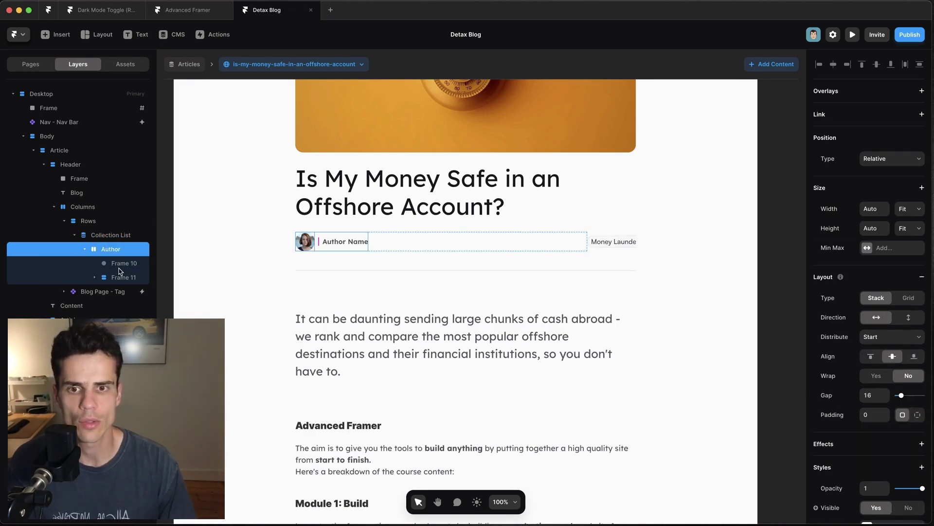
- Bind the small avatar's fill to the Avatar field and the author text to Name
click(119, 267)
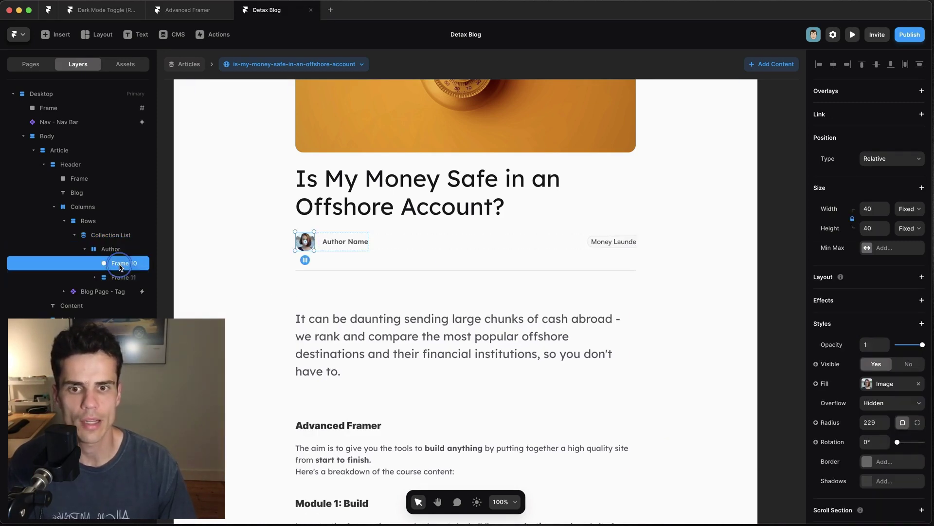
click(826, 386)
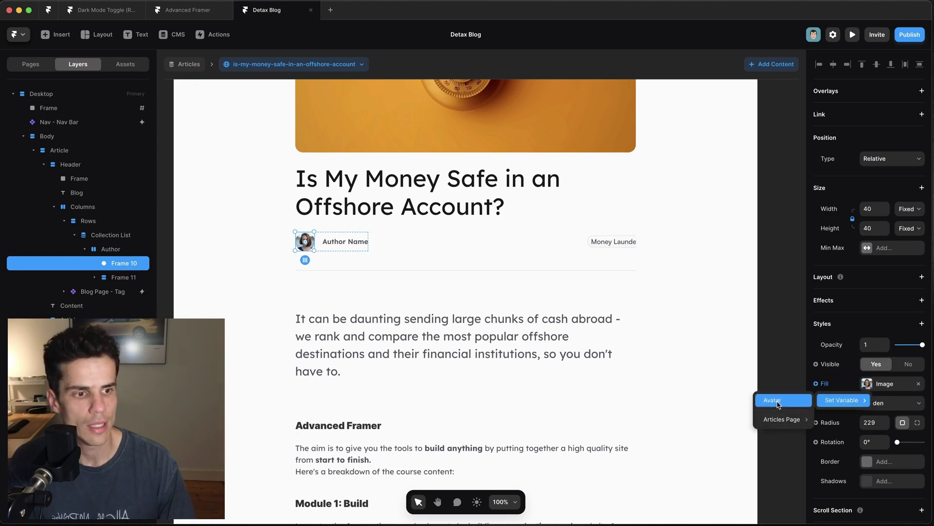
key(Escape)
key(Tab)
click(832, 368)
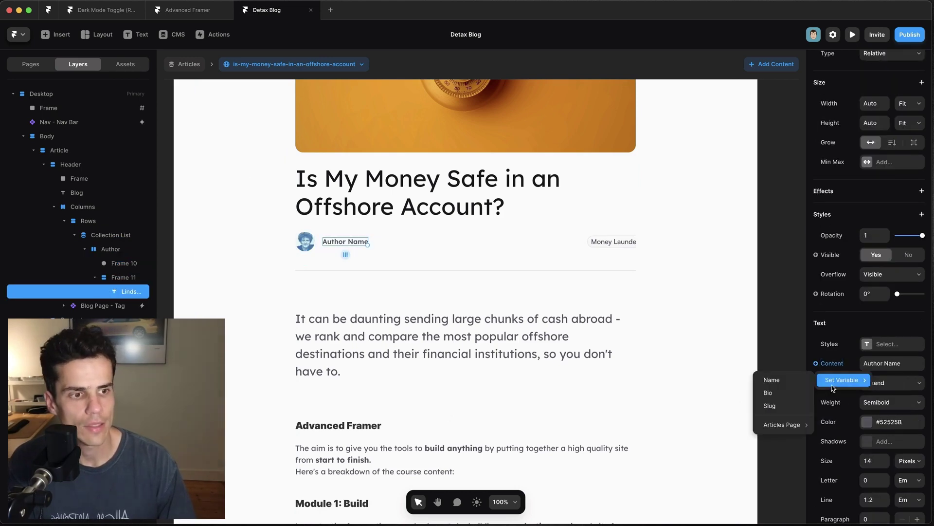
click(771, 382)
- Add a link to the whole Author row
click(102, 245)
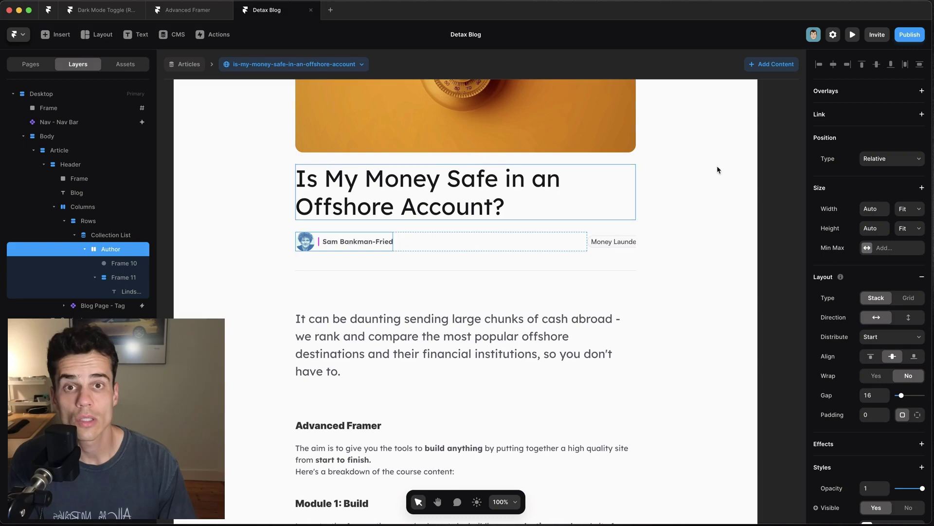
click(921, 115)
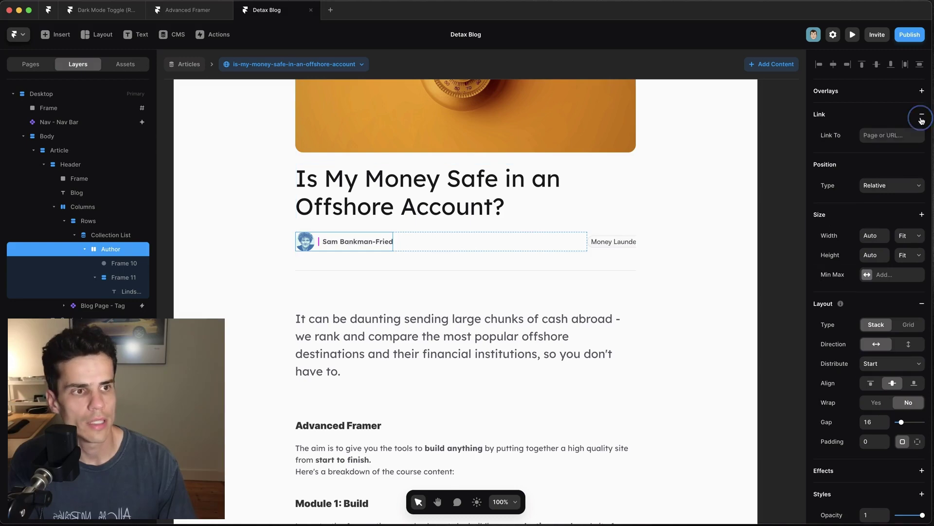
click(871, 135)
- Point the author row's link at the author page, then follow it from the article in preview
click(865, 165)
key(super+p)
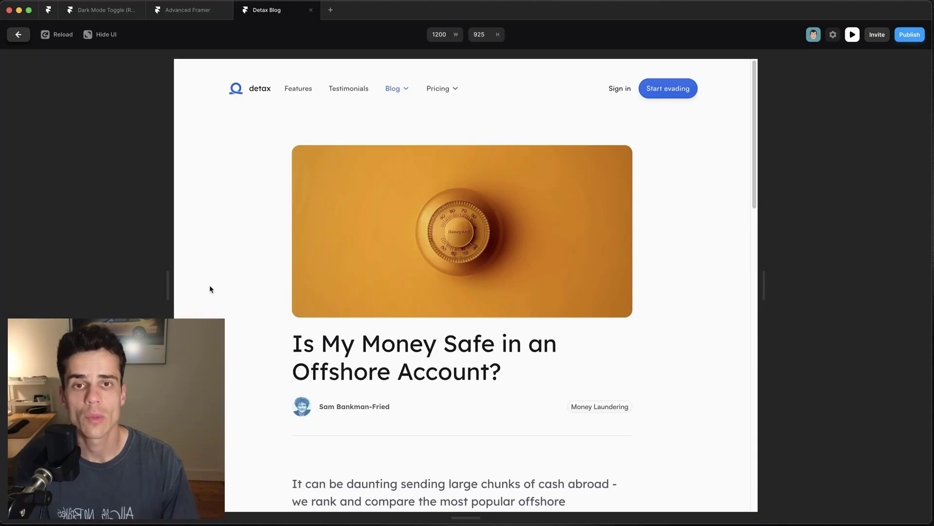
scroll(220, 297, down, 5)
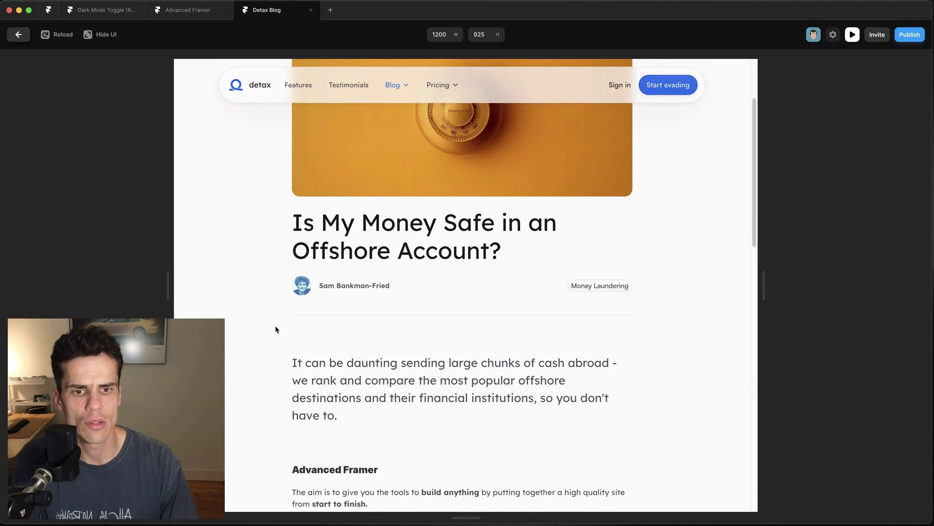
click(349, 291)
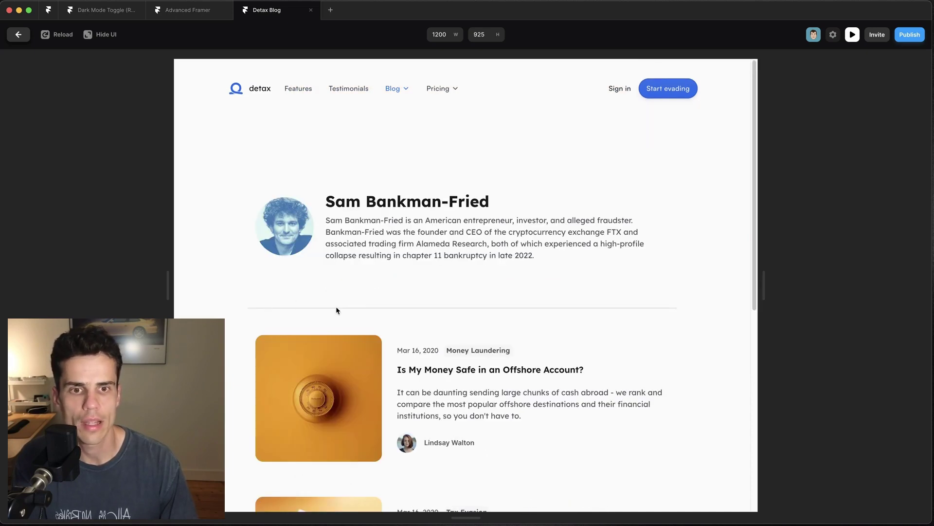
- Scroll through the author page's bio and list of articles
scroll(371, 267, down, 7)
scroll(371, 267, up, 7)
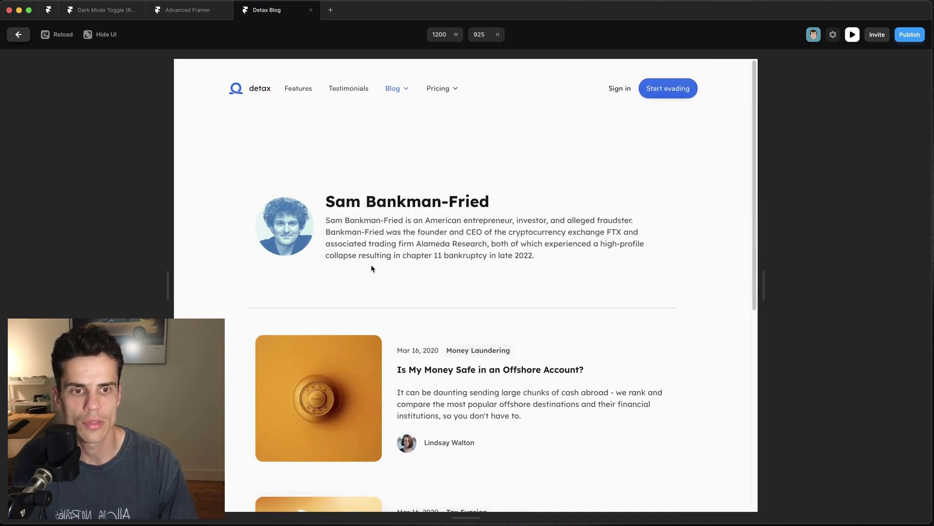
scroll(371, 267, down, 2)
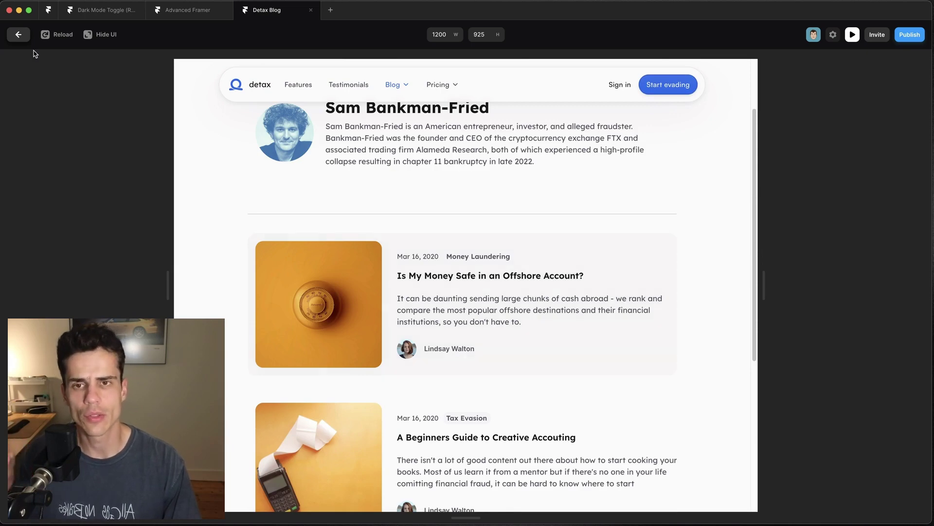
- Back in the editor, add the Authors collection to the blog card and nest the Author stack inside it
click(18, 34)
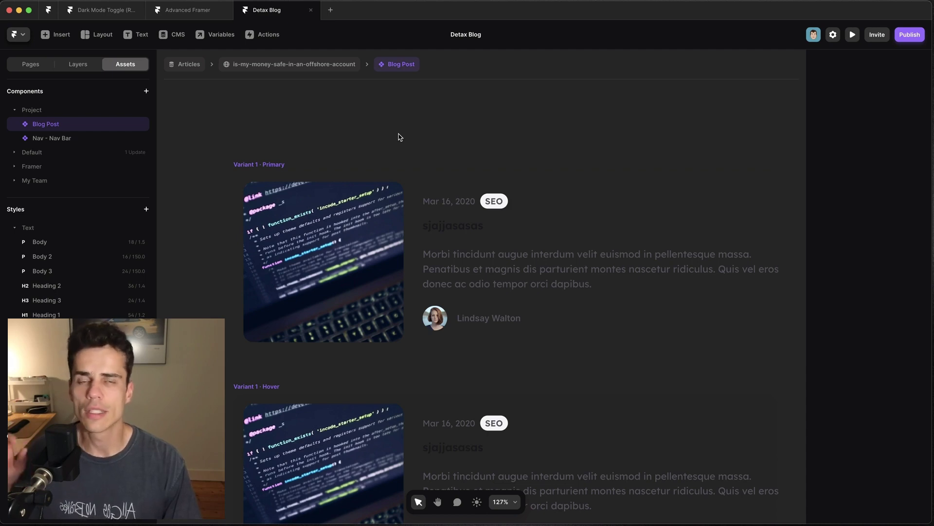
click(70, 41)
mouse_move(65, 272)
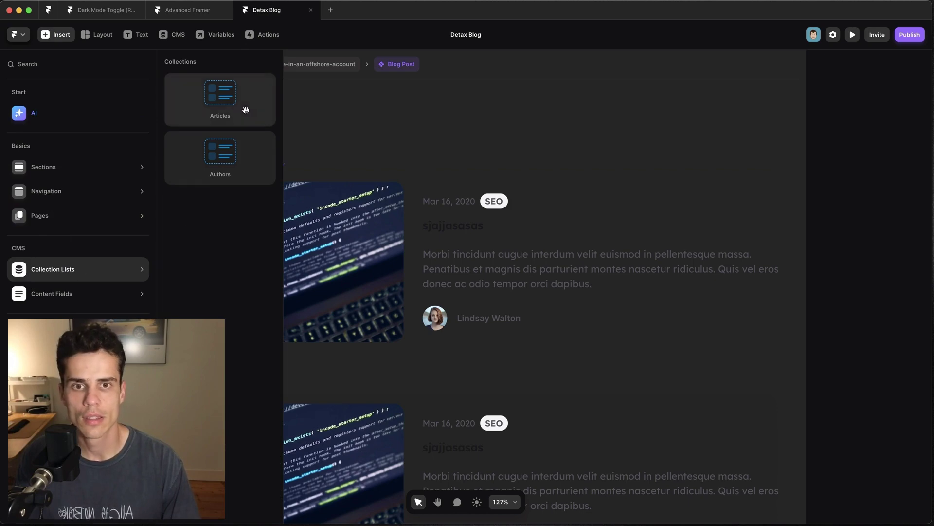
drag(226, 172, 515, 300)
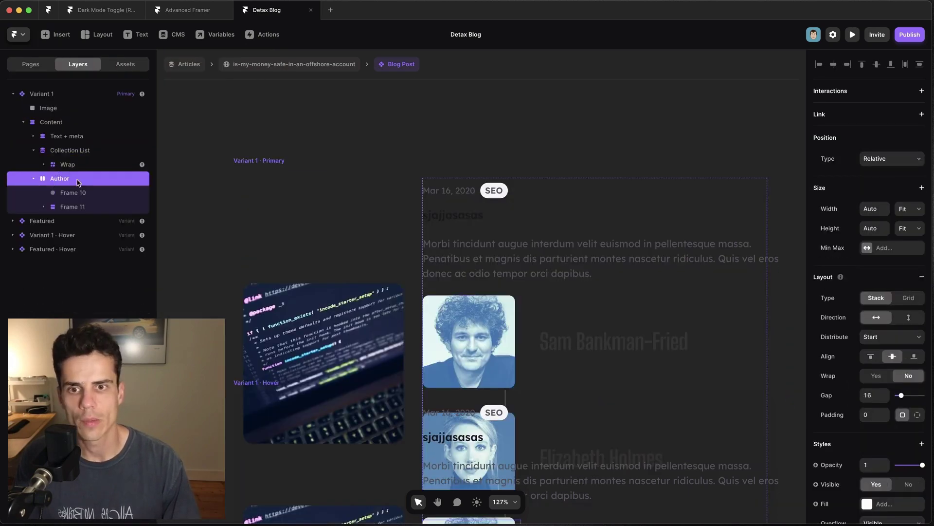
mouse_move(88, 179)
mouse_down()
mouse_move(83, 151)
mouse_move(83, 164)
mouse_up()
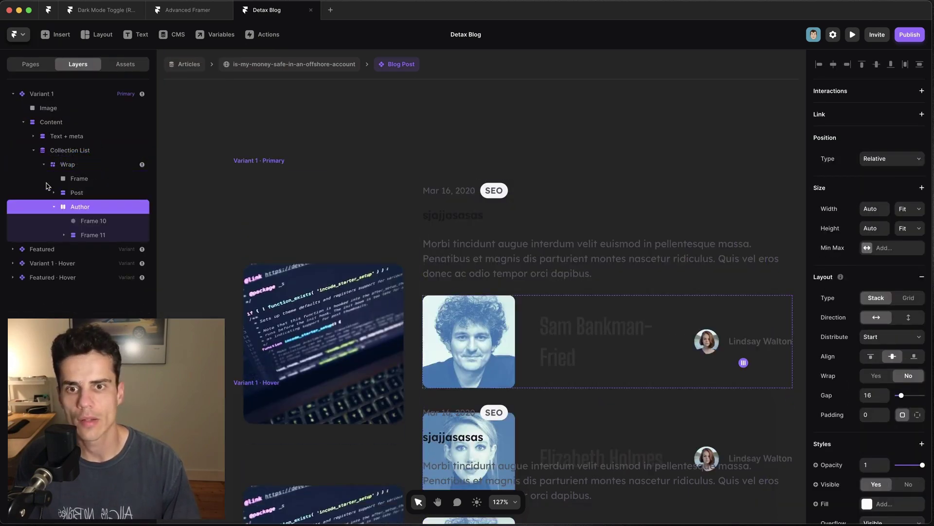
- Bind each row's avatar fill to Avatar, and replace the text's Author variable with Name
click(816, 360)
mouse_move(863, 384)
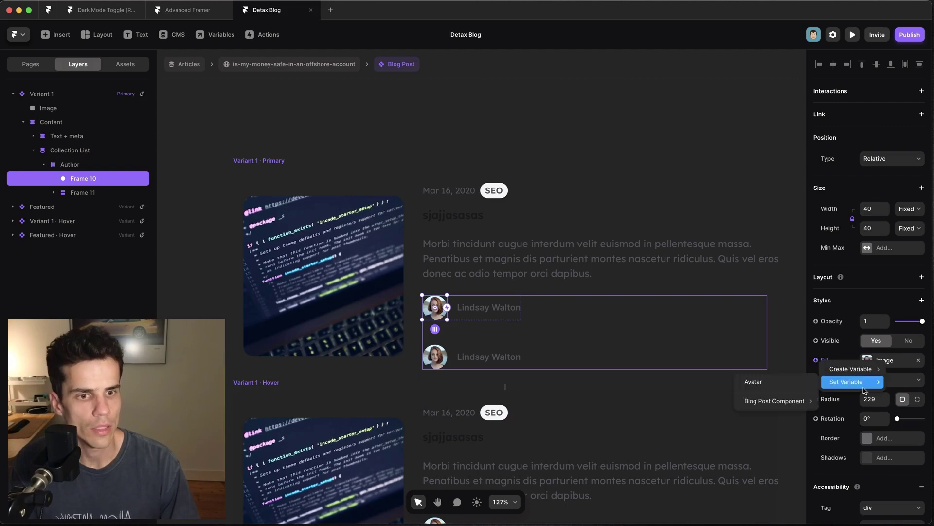
click(768, 382)
click(486, 307)
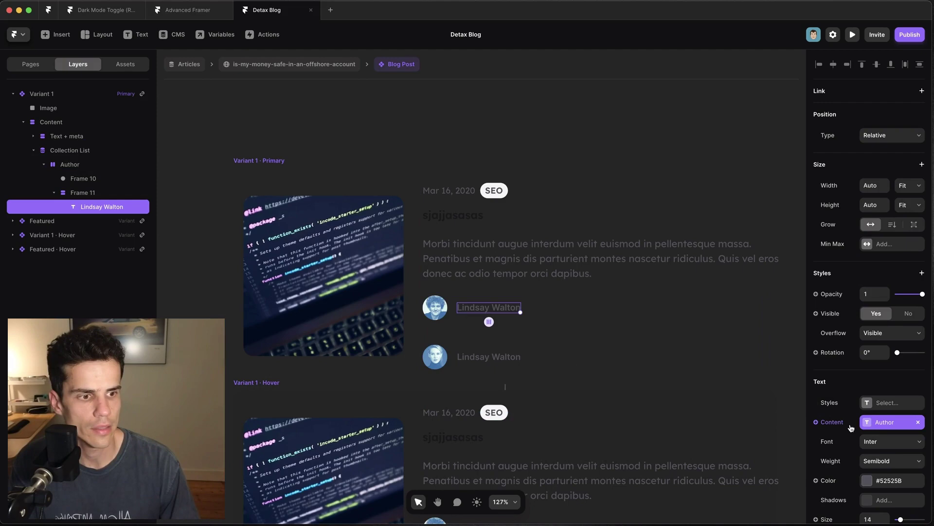
click(842, 422)
click(885, 421)
key(Escape)
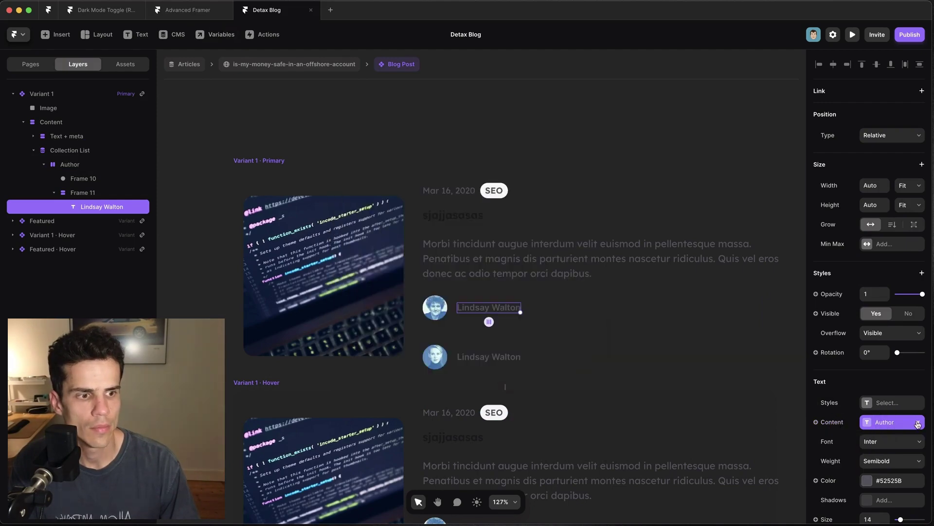
click(918, 422)
click(831, 423)
mouse_move(850, 452)
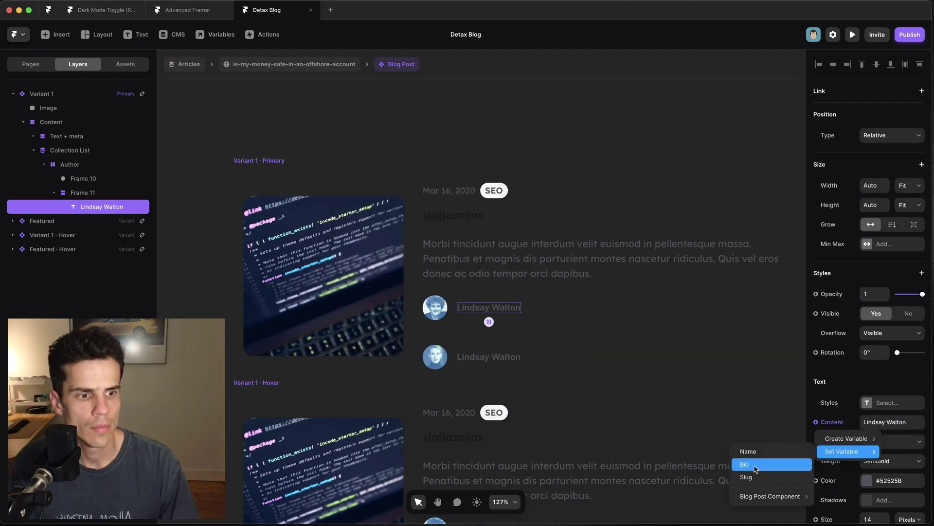
click(758, 449)
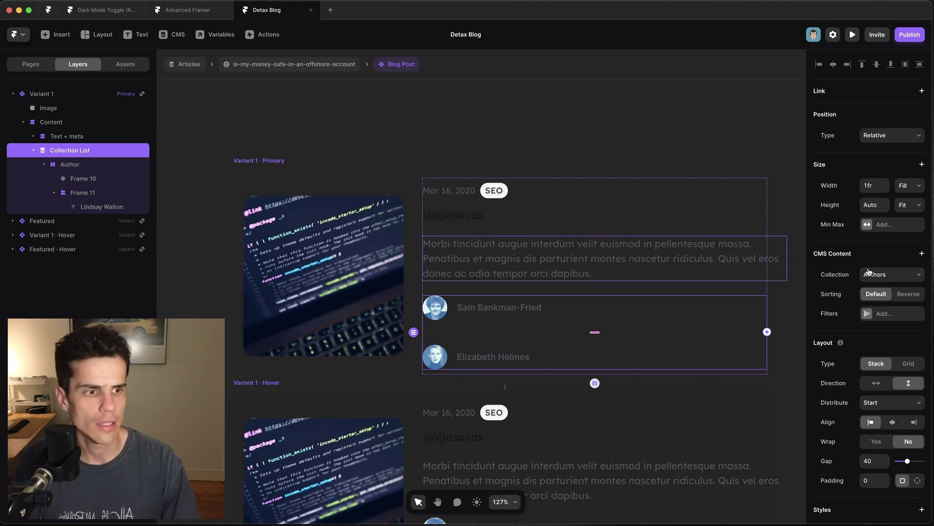
- Add a filter to the authors list: Slug Equals a value
click(879, 314)
click(758, 347)
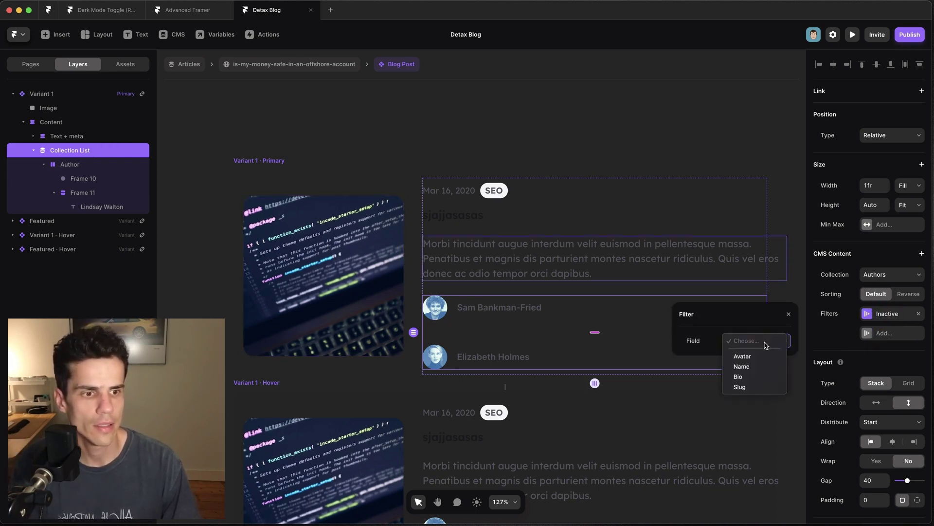
click(762, 387)
click(755, 362)
click(744, 382)
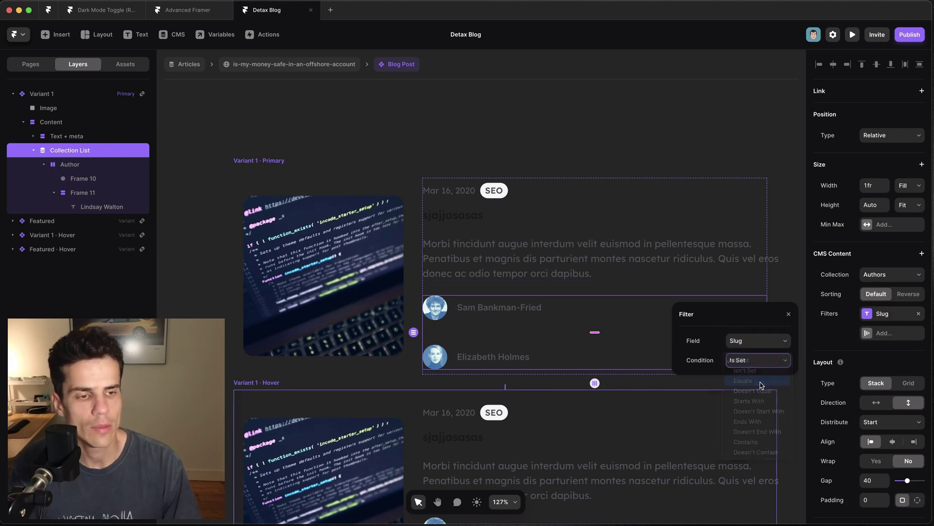
- Make the filter value a new variable 'author-slug' defaulting to the first author's slug
click(695, 381)
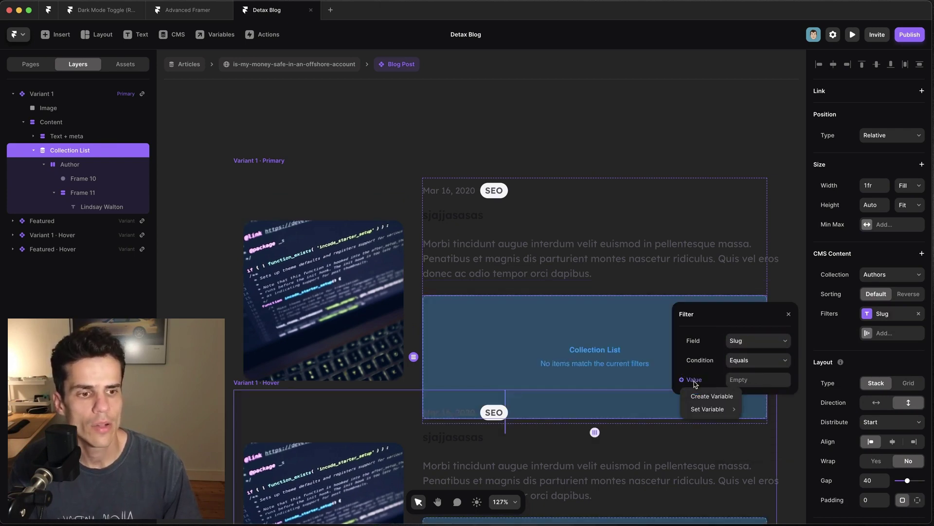
click(708, 400)
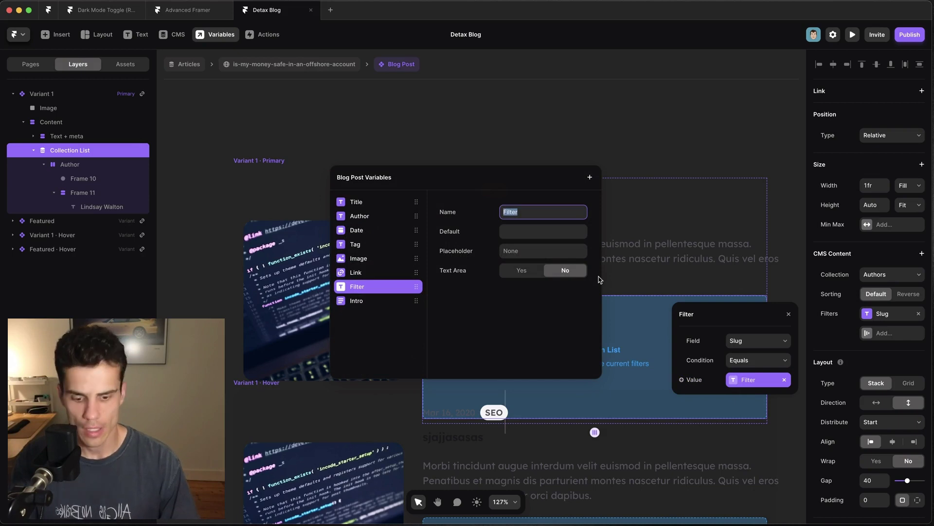
text(author-slug)
click(531, 232)
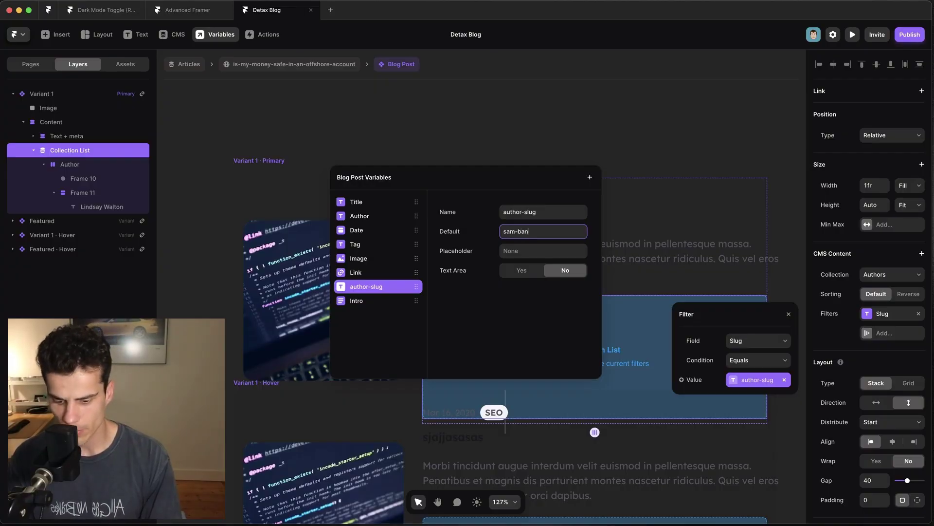
text(sam-banmank)
key(BackSpace)
key(BackSpace)
key(BackSpace)
key(BackSpace)
text(kman-fried)
click(683, 108)
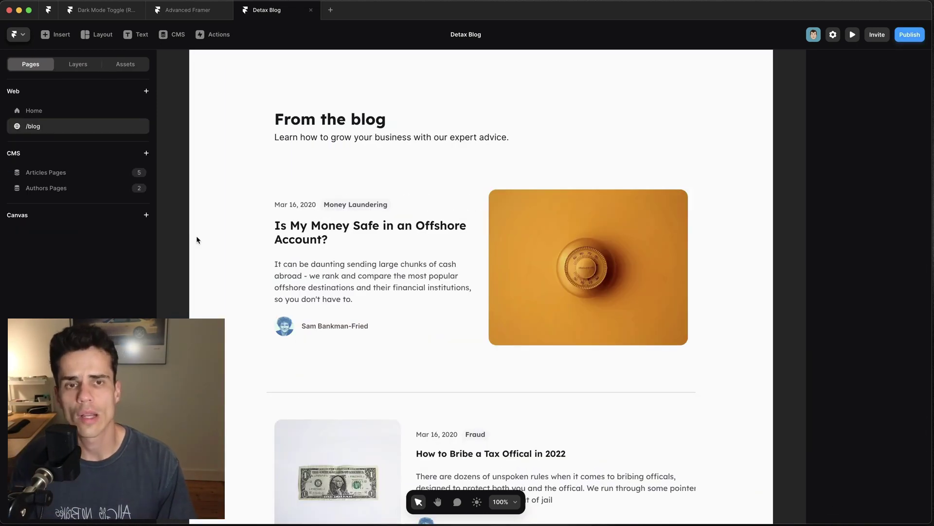
- On /blog, pass each post's author-slug into the blog cards' author-slug variable
click(494, 282)
scroll(871, 386, down, 3)
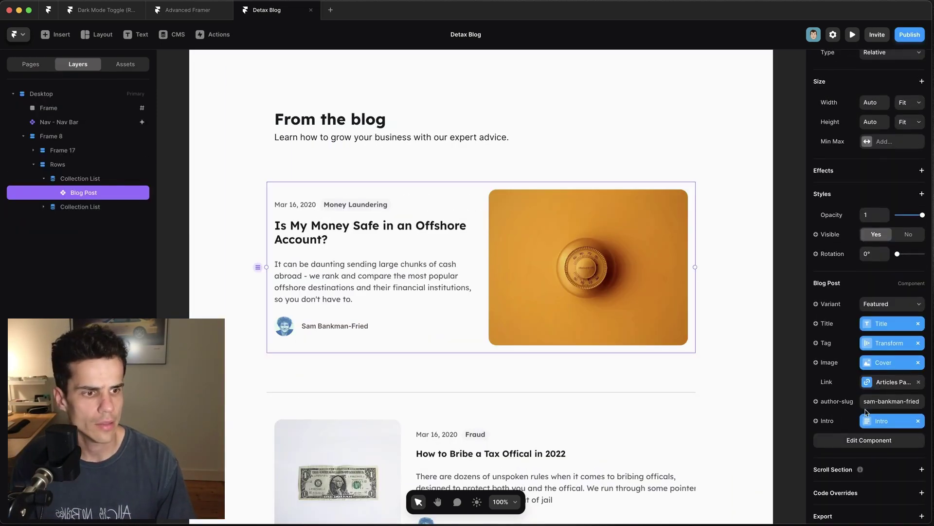
click(816, 401)
mouse_move(839, 417)
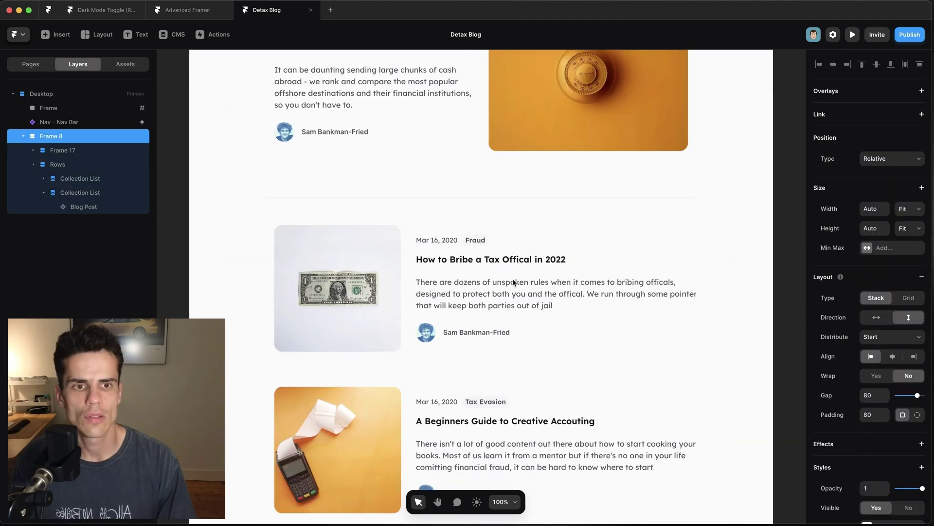
click(459, 295)
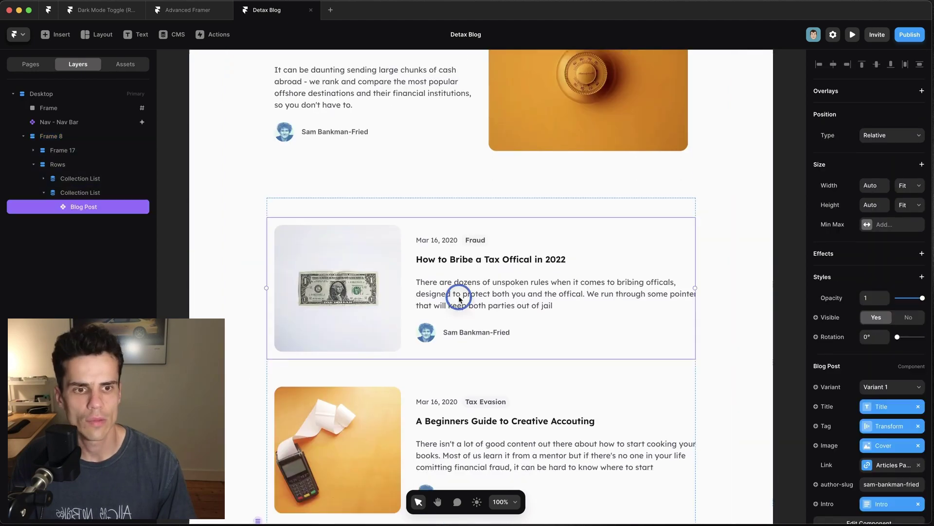
scroll(851, 433, down, 1)
click(817, 477)
mouse_move(840, 494)
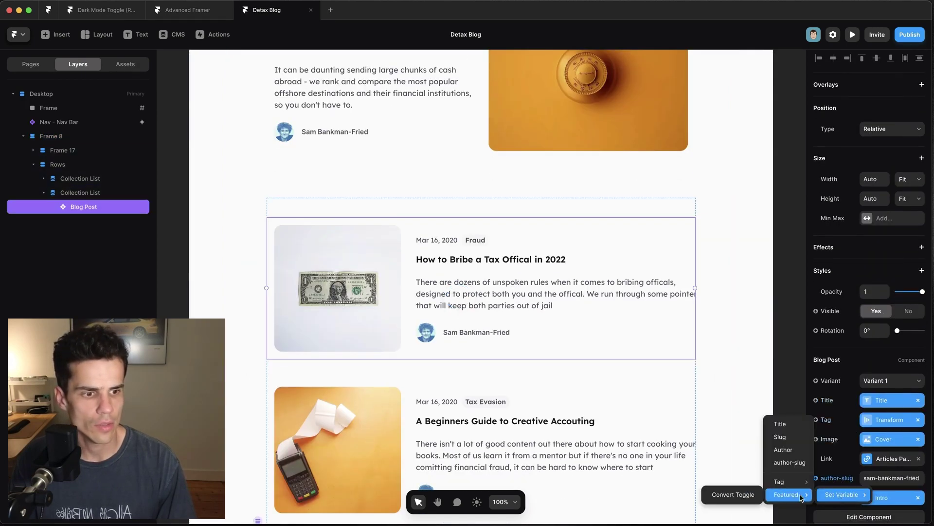
click(799, 465)
scroll(442, 326, down, 2)
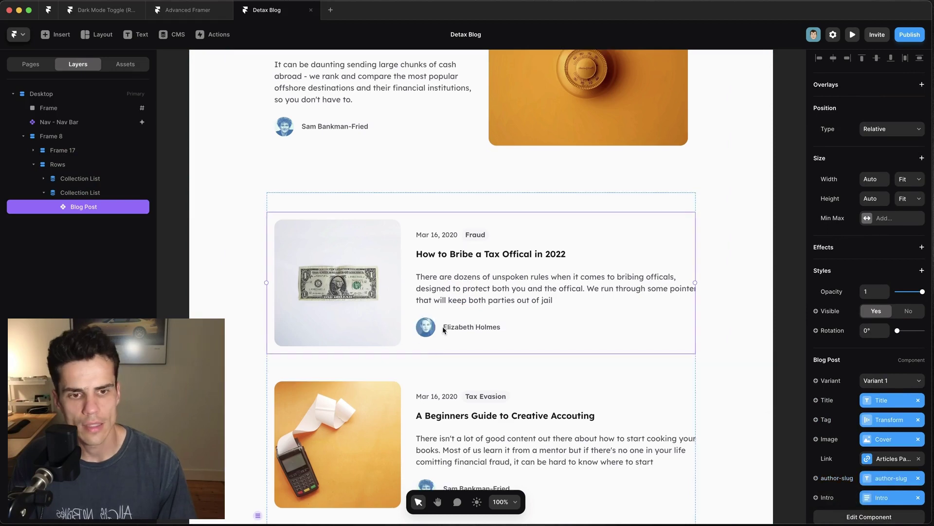
- On the Authors page template, feed the page's Slug into the blog card's author-slug
click(30, 63)
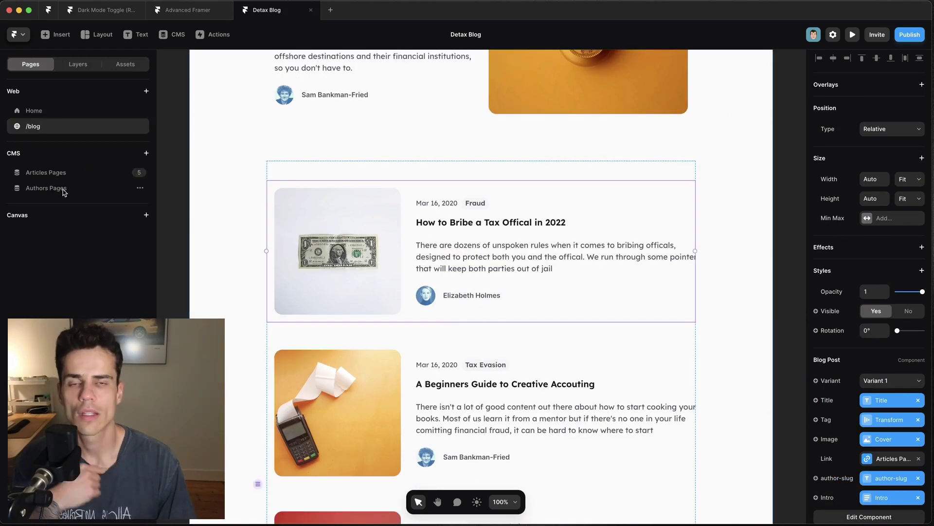
click(46, 188)
scroll(411, 325, down, 2)
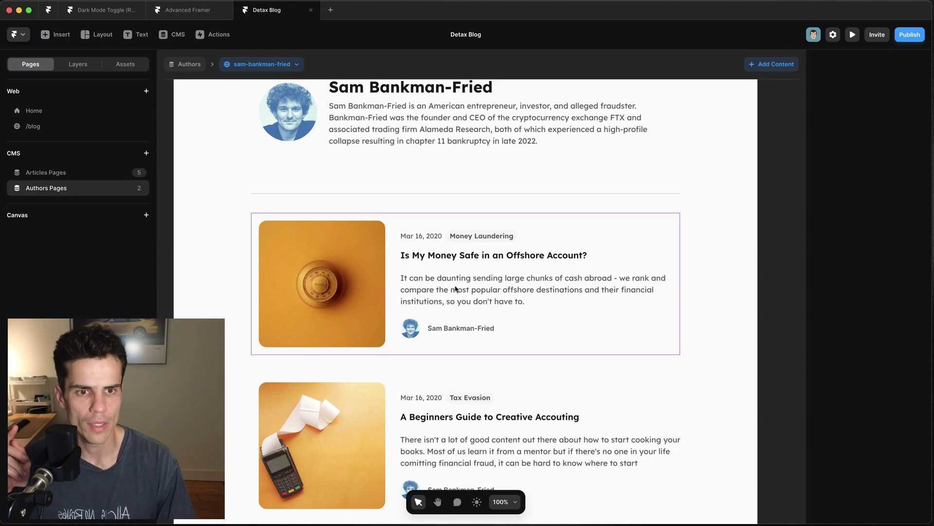
click(453, 287)
click(852, 481)
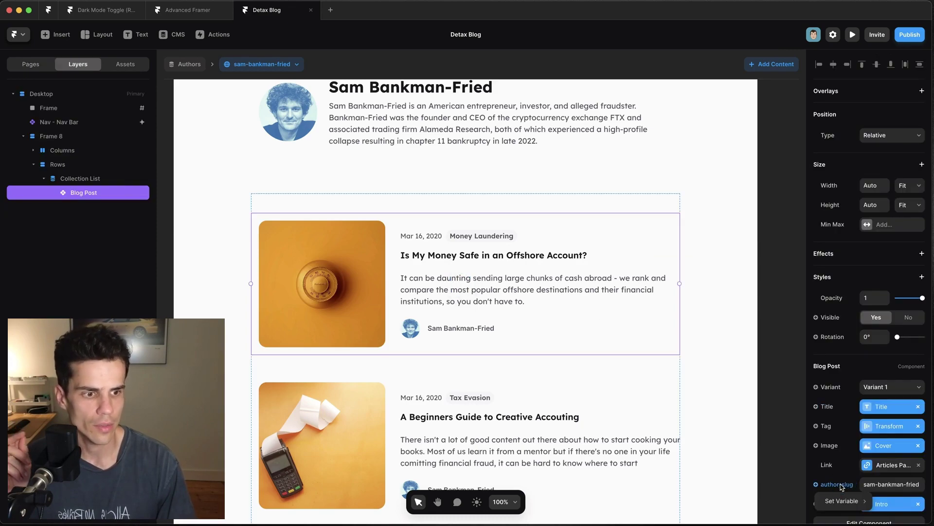
mouse_move(842, 501)
mouse_move(781, 500)
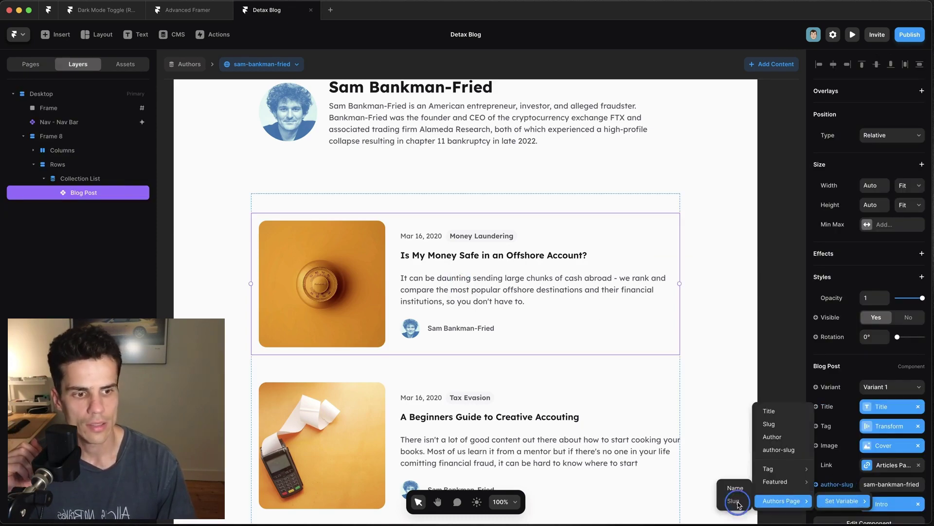
click(734, 501)
scroll(424, 415, down, 6)
- Switch the author page to the second author's entry and scroll through it
click(281, 64)
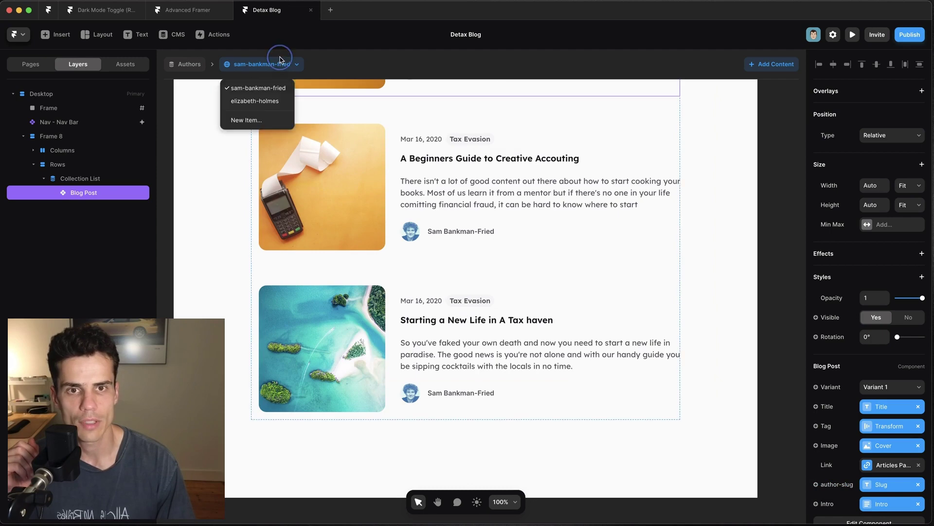
click(262, 100)
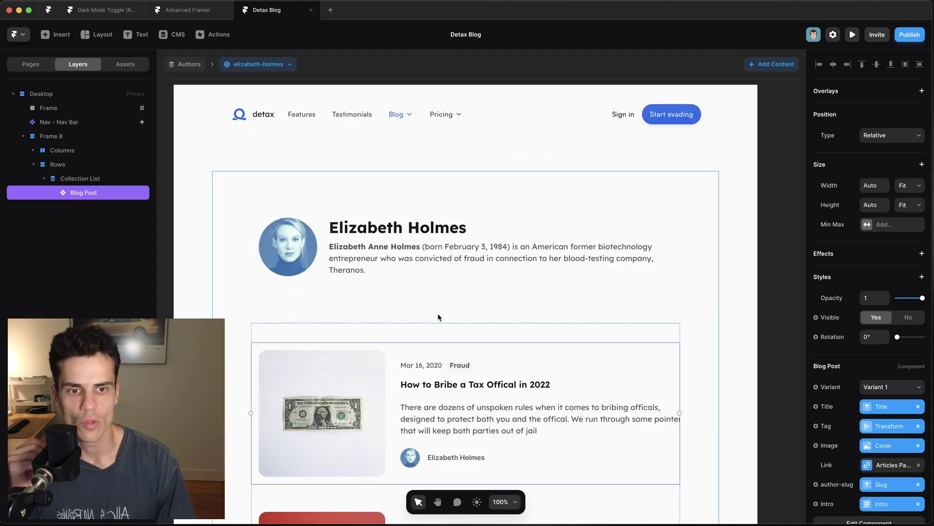
scroll(438, 313, down, 3)
key(super+p)
scroll(472, 192, down, 4)
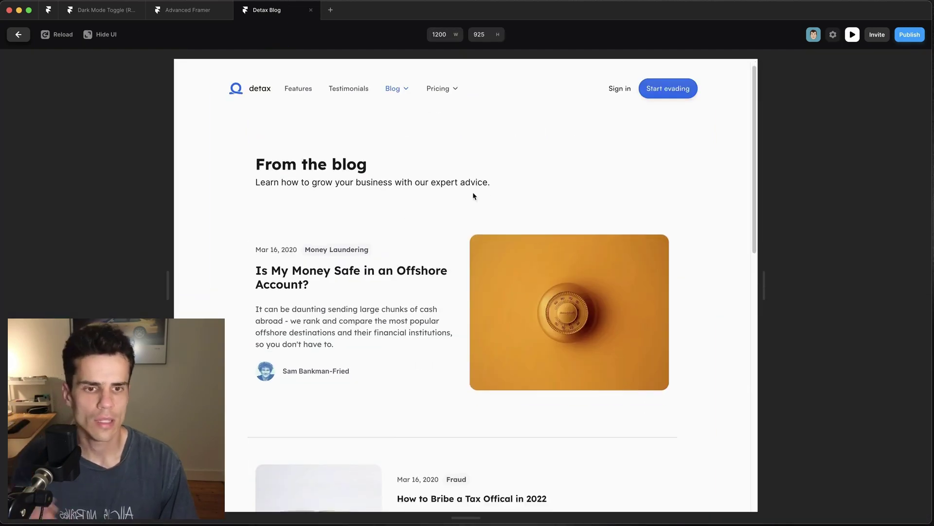
click(500, 339)
scroll(350, 320, down, 2)
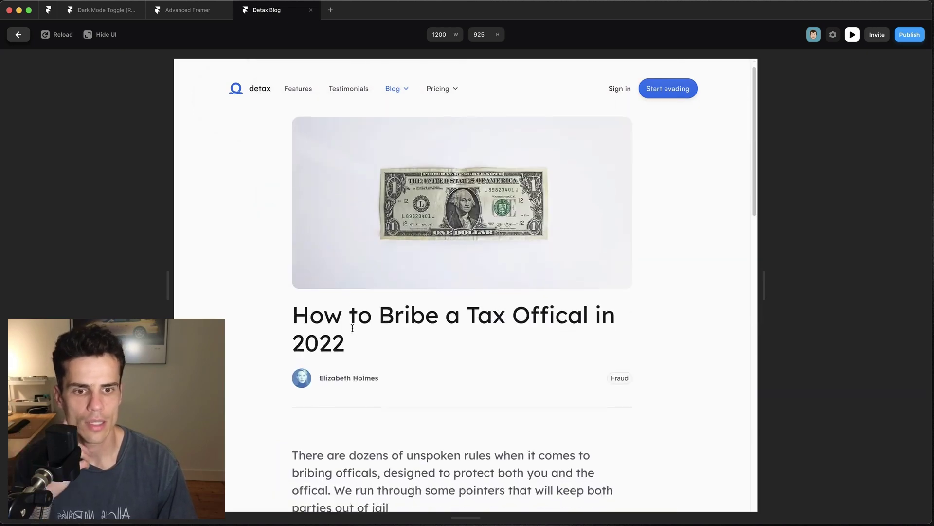
click(326, 329)
scroll(340, 273, down, 4)
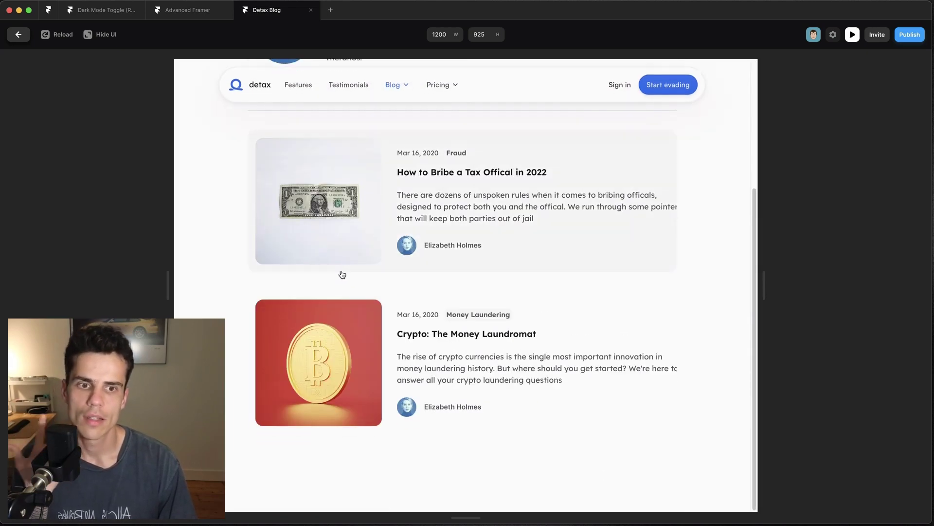
key(super+bracketleft)
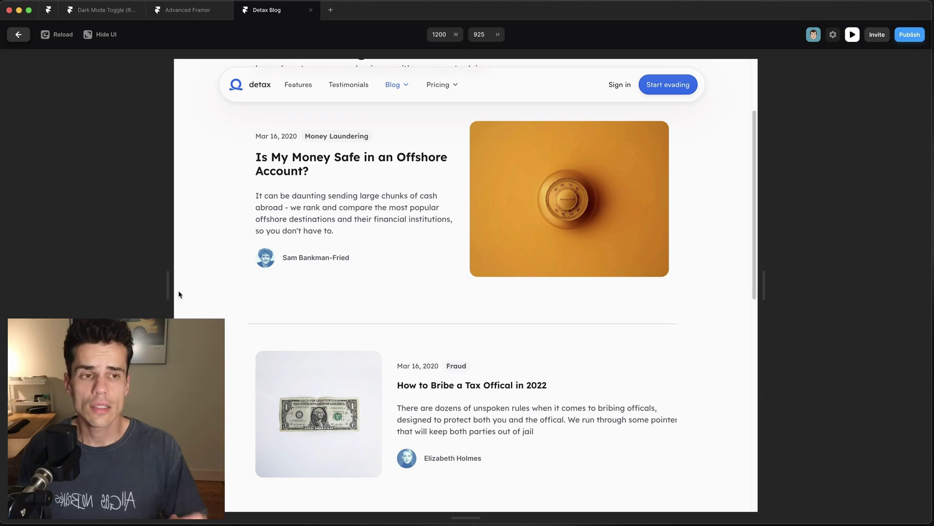